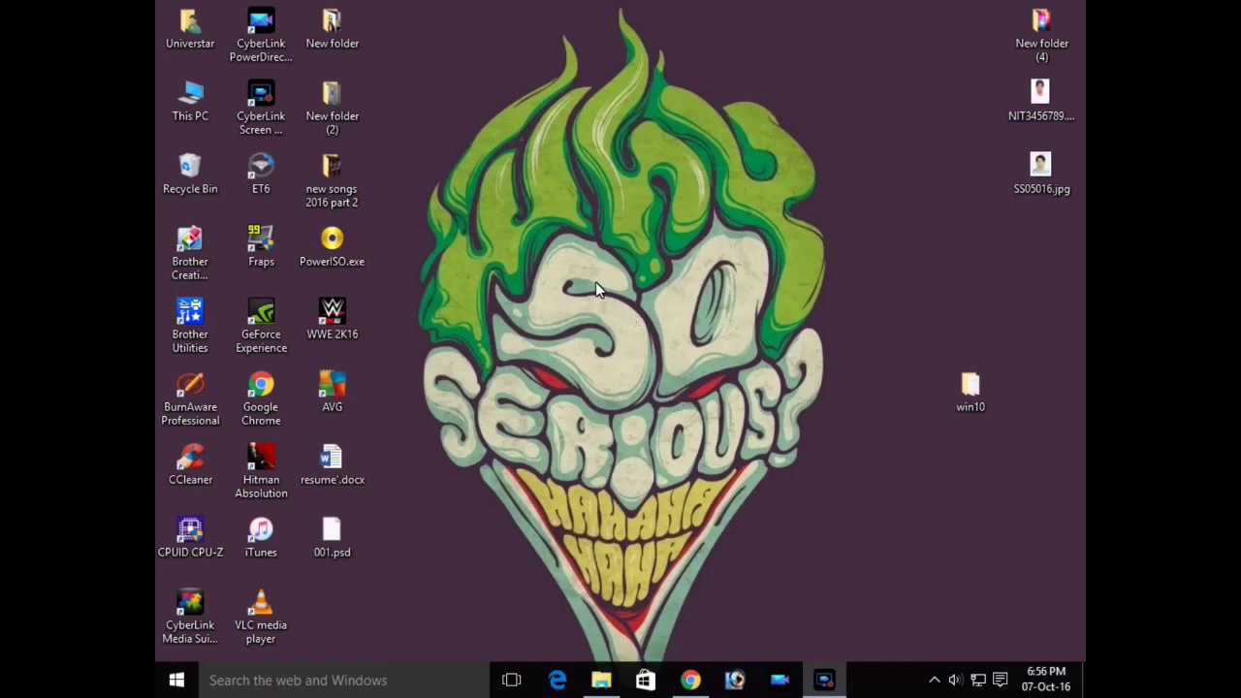
Launch PowerISO and add the entire contents of the desktop's win10 folder to the new image.
{"action": "double_click", "coordinate": [348, 250]}
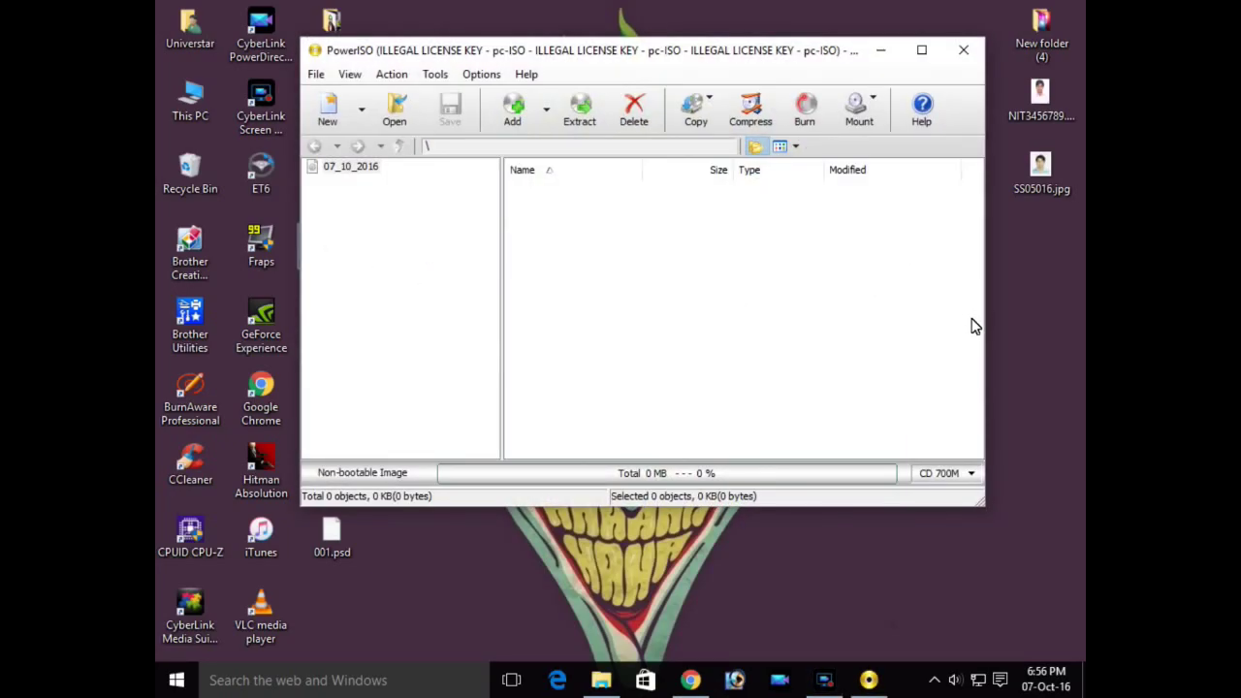
{"action": "left_click_drag", "start_coordinate": [759, 57], "coordinate": [631, 35]}
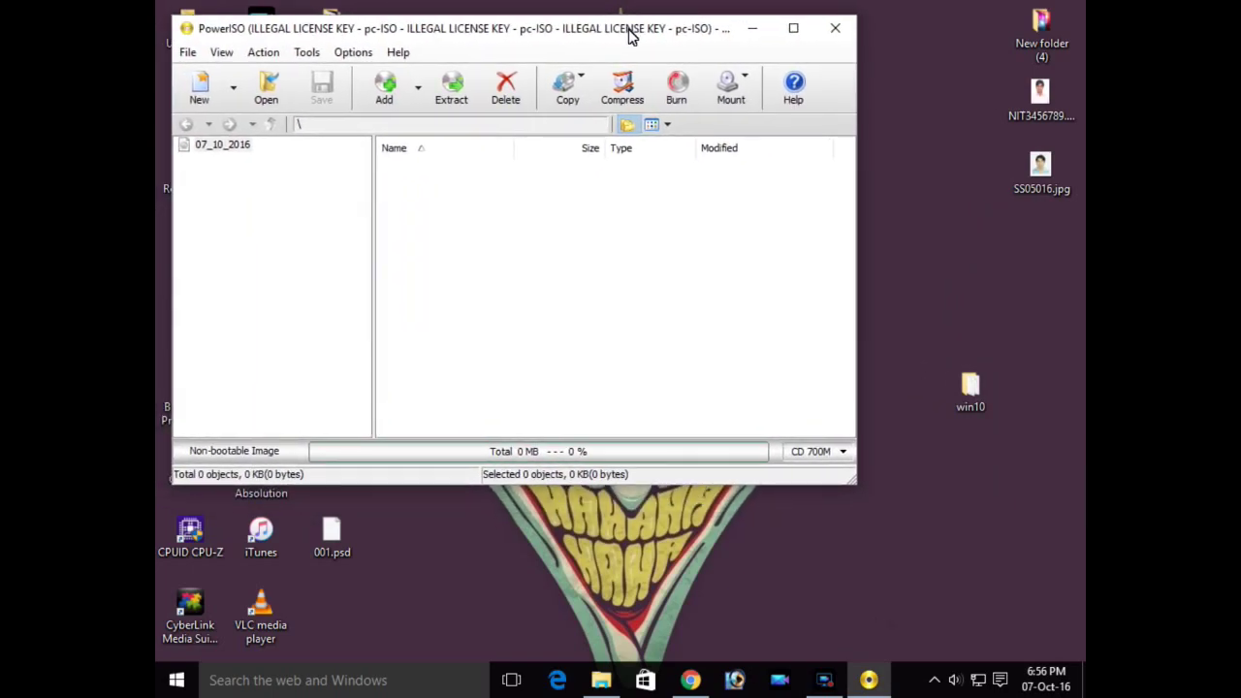
{"action": "double_click", "coordinate": [972, 388]}
{"action": "key", "text": "ctrl+a"}
{"action": "left_click_drag", "start_coordinate": [759, 576], "coordinate": [639, 291]}
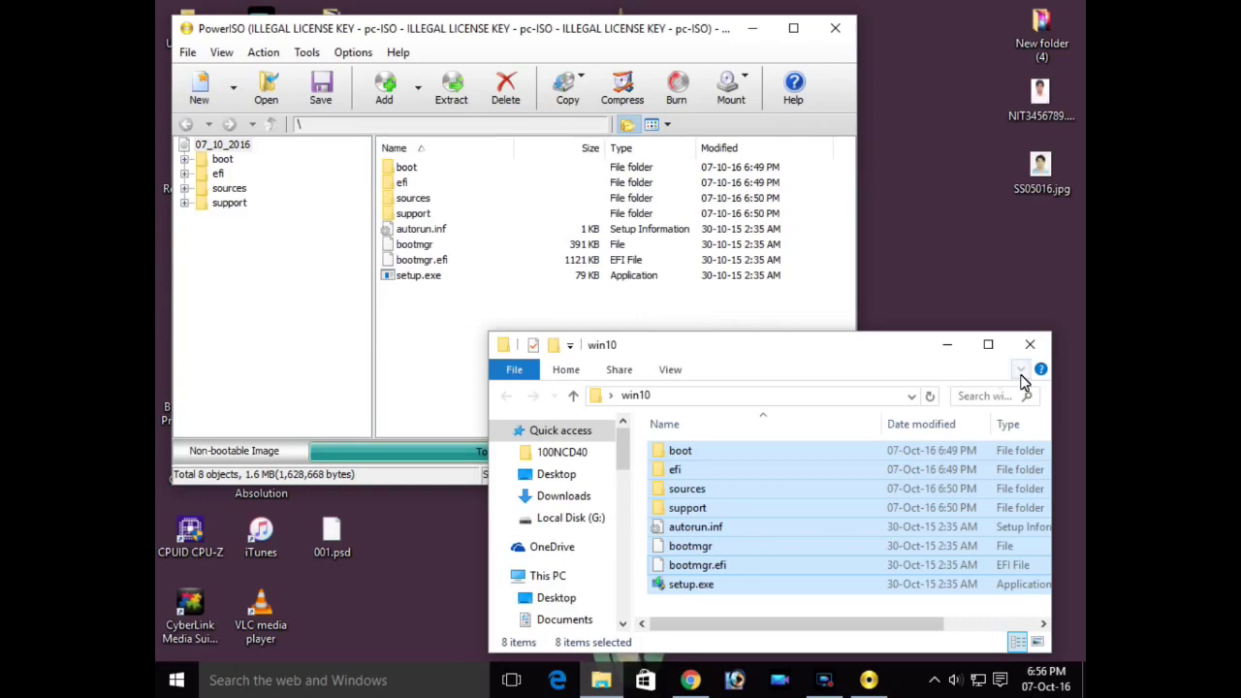
{"action": "left_click", "coordinate": [988, 345]}
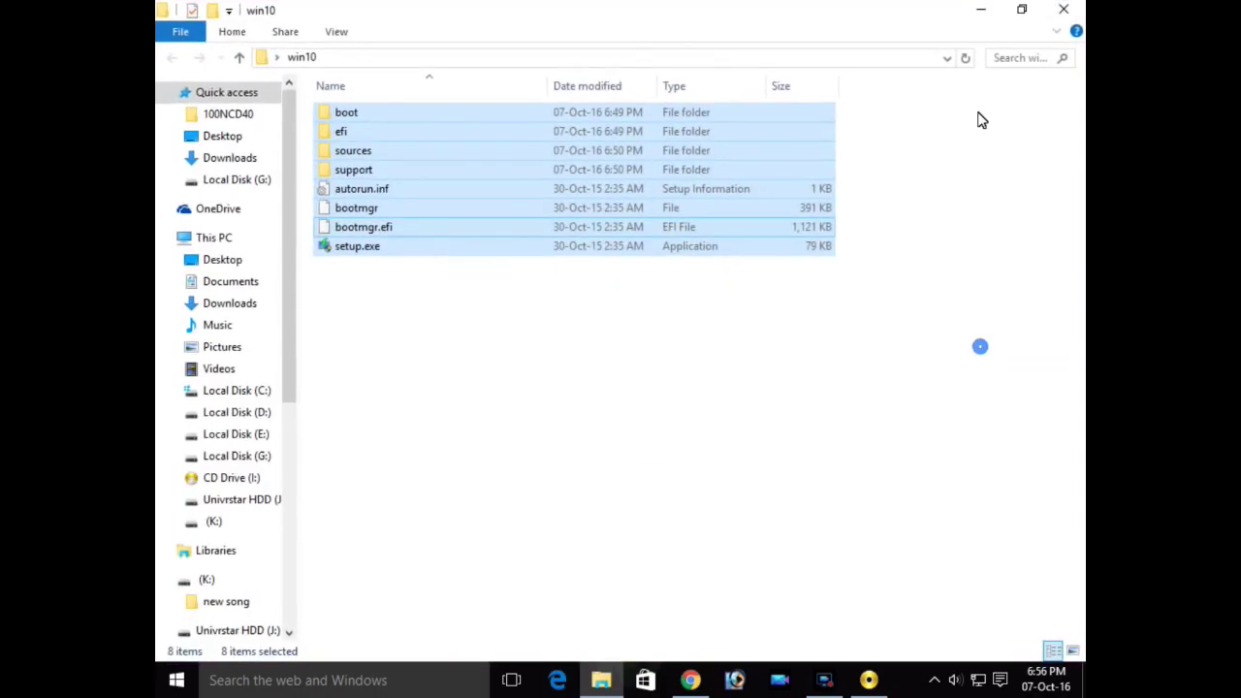
{"action": "left_click", "coordinate": [981, 10]}
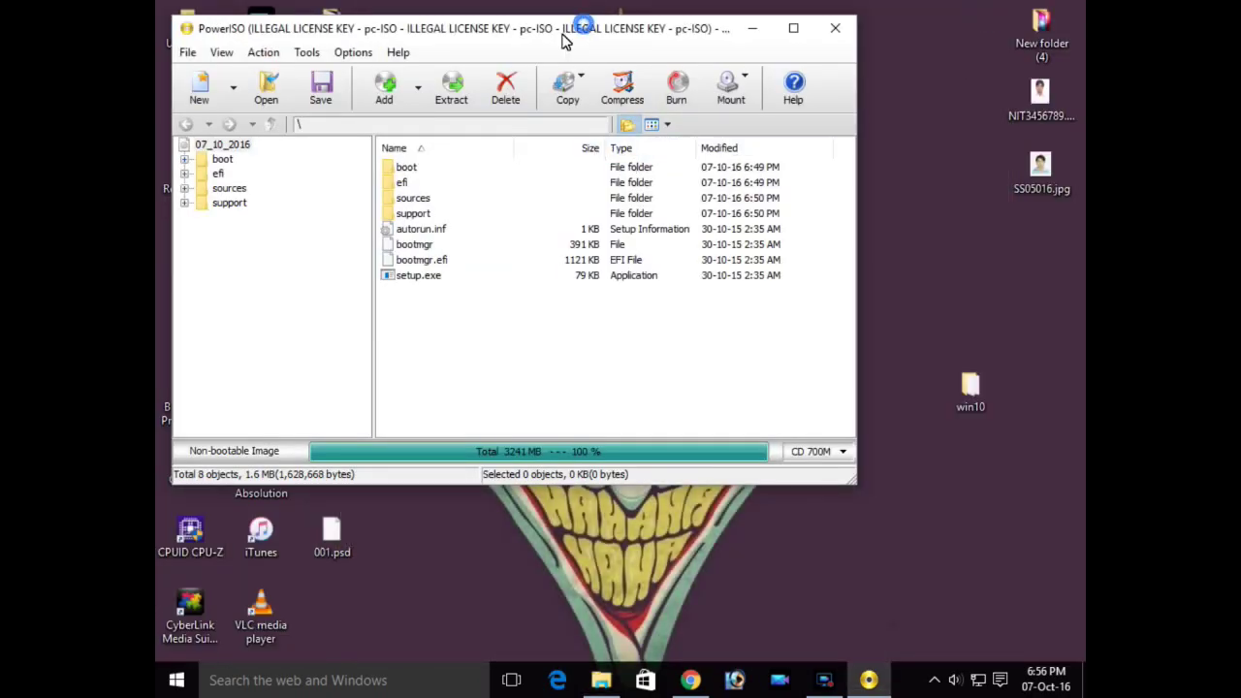
Start adding boot information and browse to the desktop's win10 folder with all file types shown.
{"action": "left_click", "coordinate": [270, 57]}
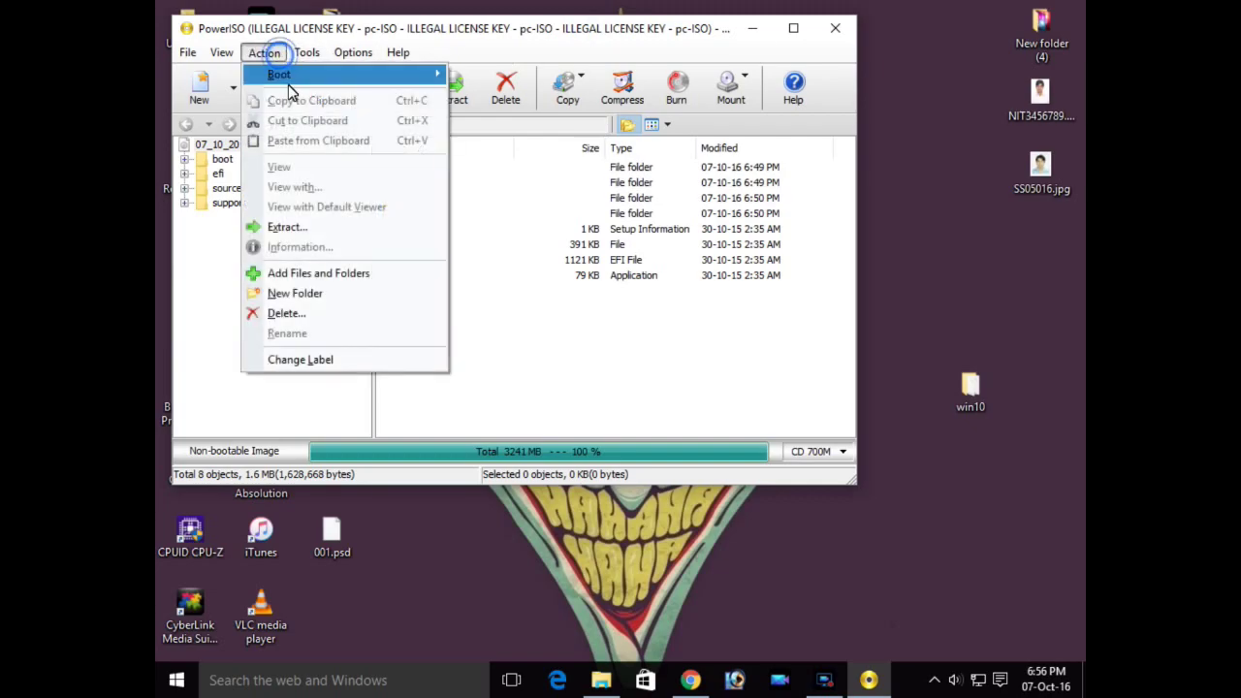
{"action": "mouse_move", "coordinate": [288, 78]}
{"action": "left_click", "coordinate": [502, 83]}
{"action": "left_click", "coordinate": [647, 226]}
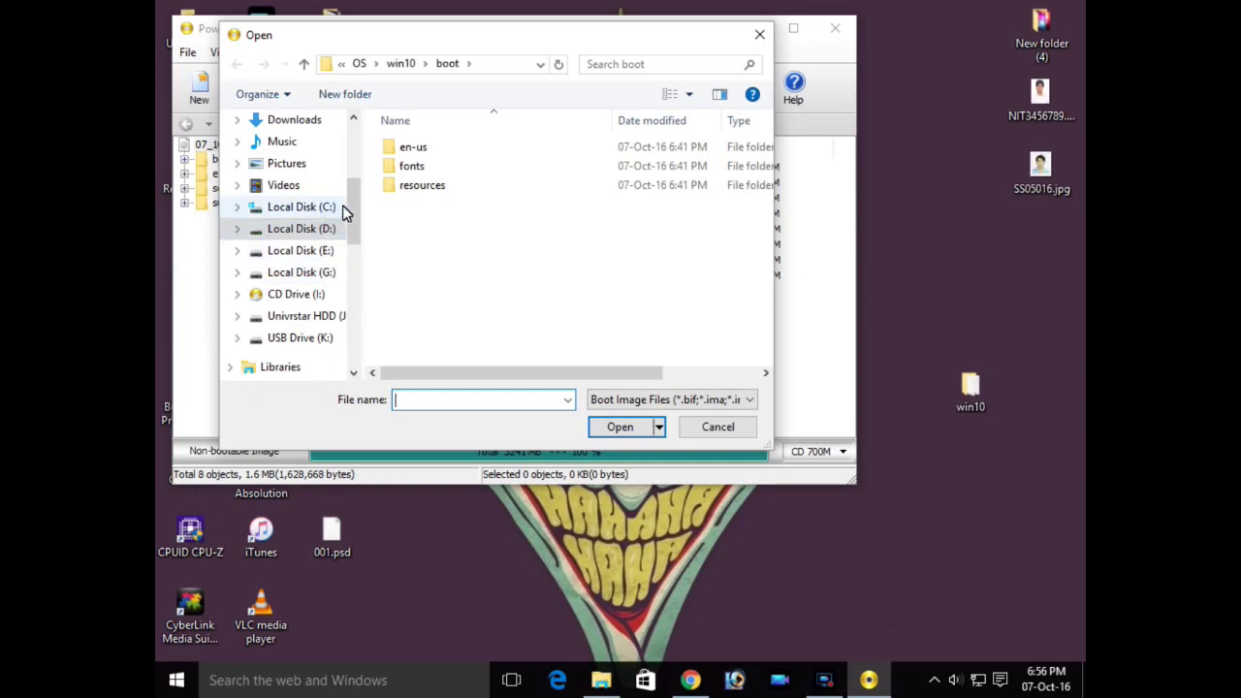
{"action": "left_click_drag", "start_coordinate": [359, 213], "coordinate": [352, 163]}
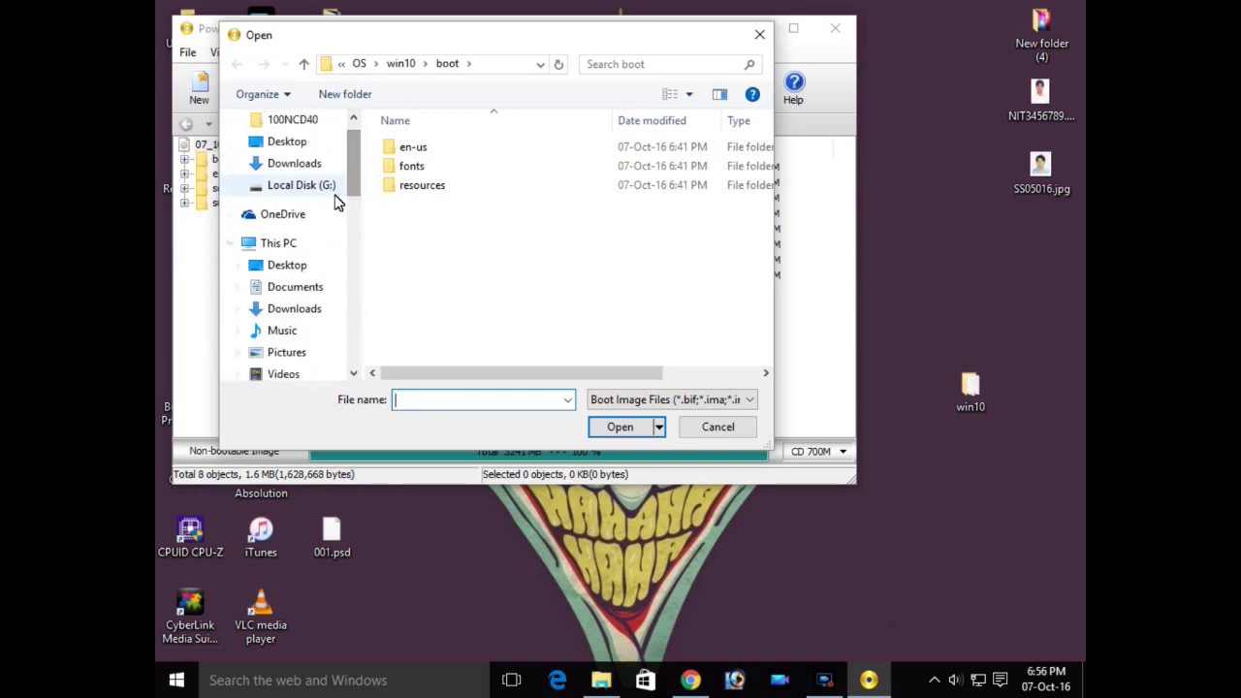
{"action": "left_click", "coordinate": [291, 144]}
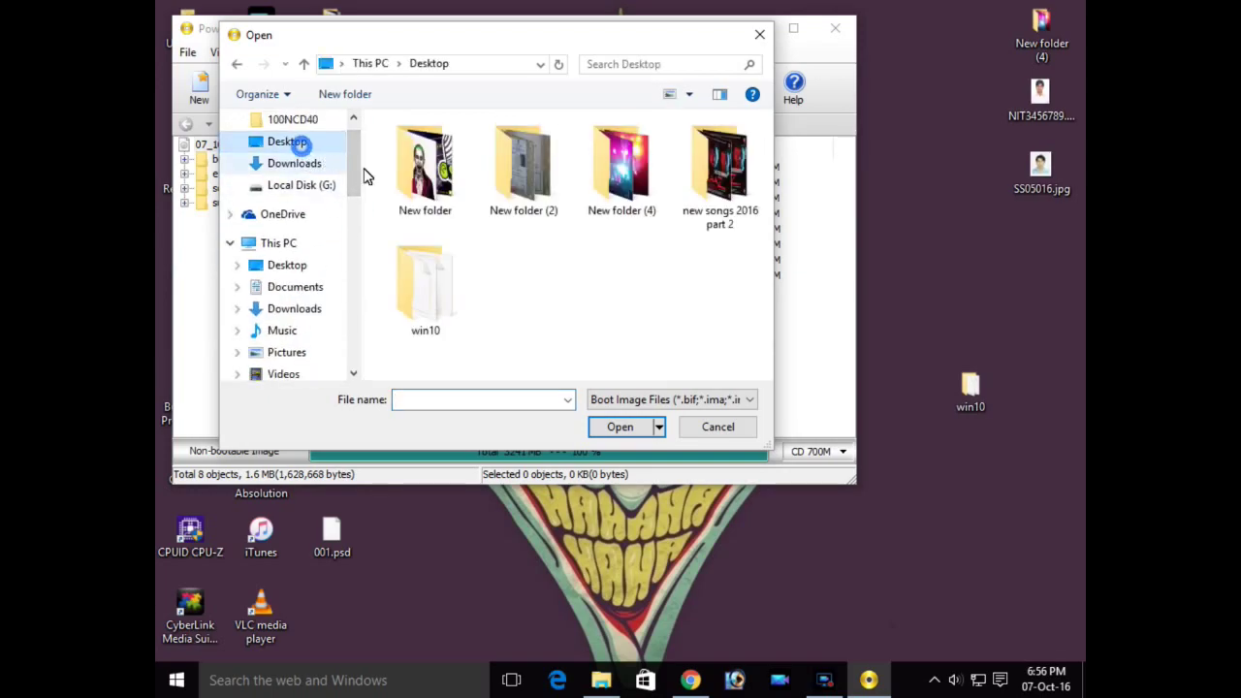
{"action": "double_click", "coordinate": [426, 309]}
{"action": "left_click", "coordinate": [678, 399]}
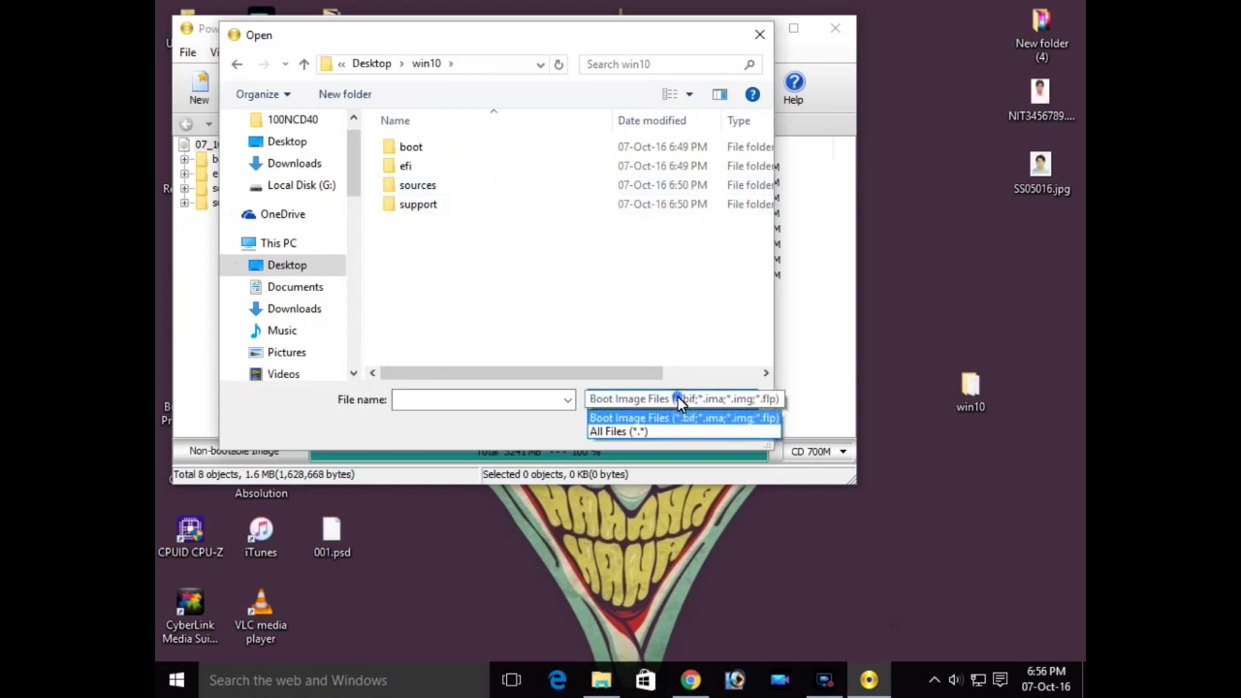
{"action": "left_click", "coordinate": [663, 433]}
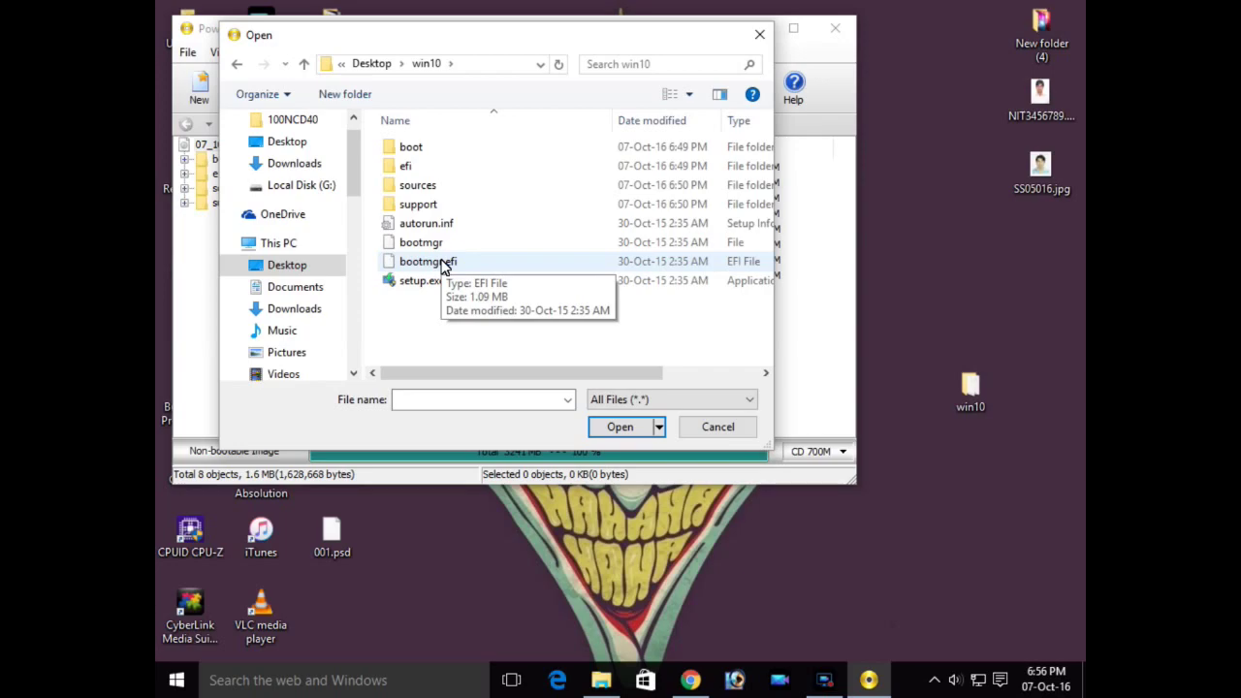
Load etfsboot.com from the win10 boot folder as the image's boot information.
{"action": "double_click", "coordinate": [431, 150]}
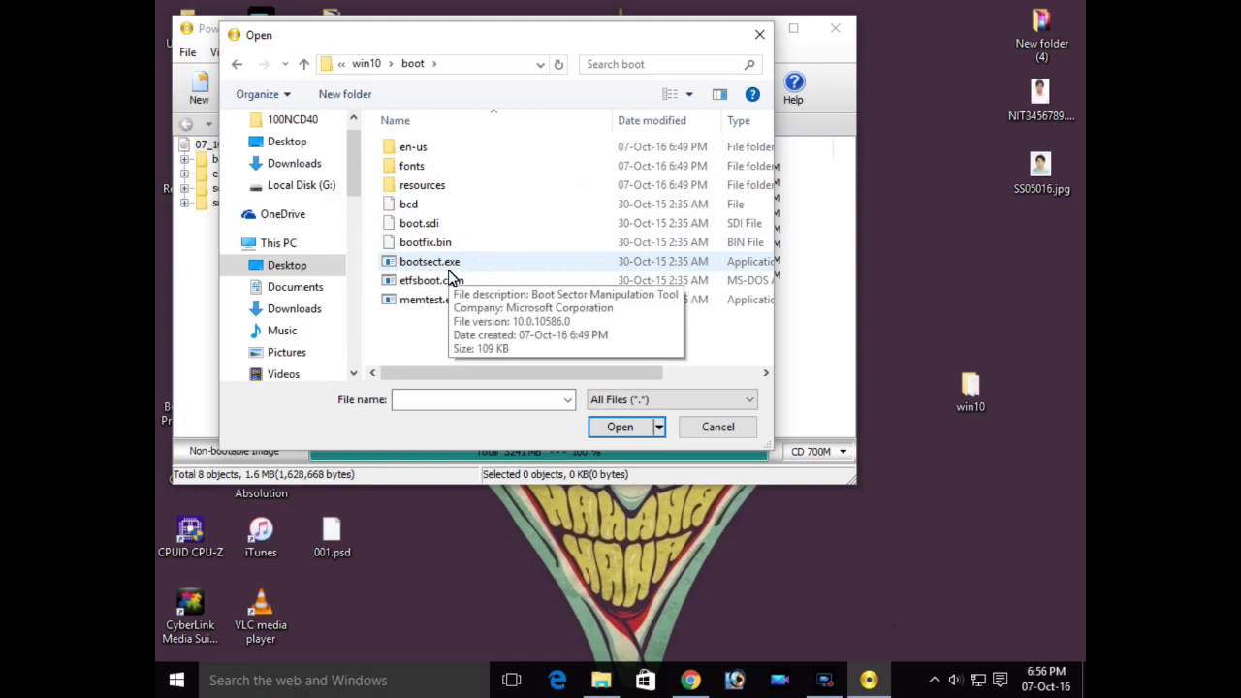
{"action": "left_click", "coordinate": [449, 281]}
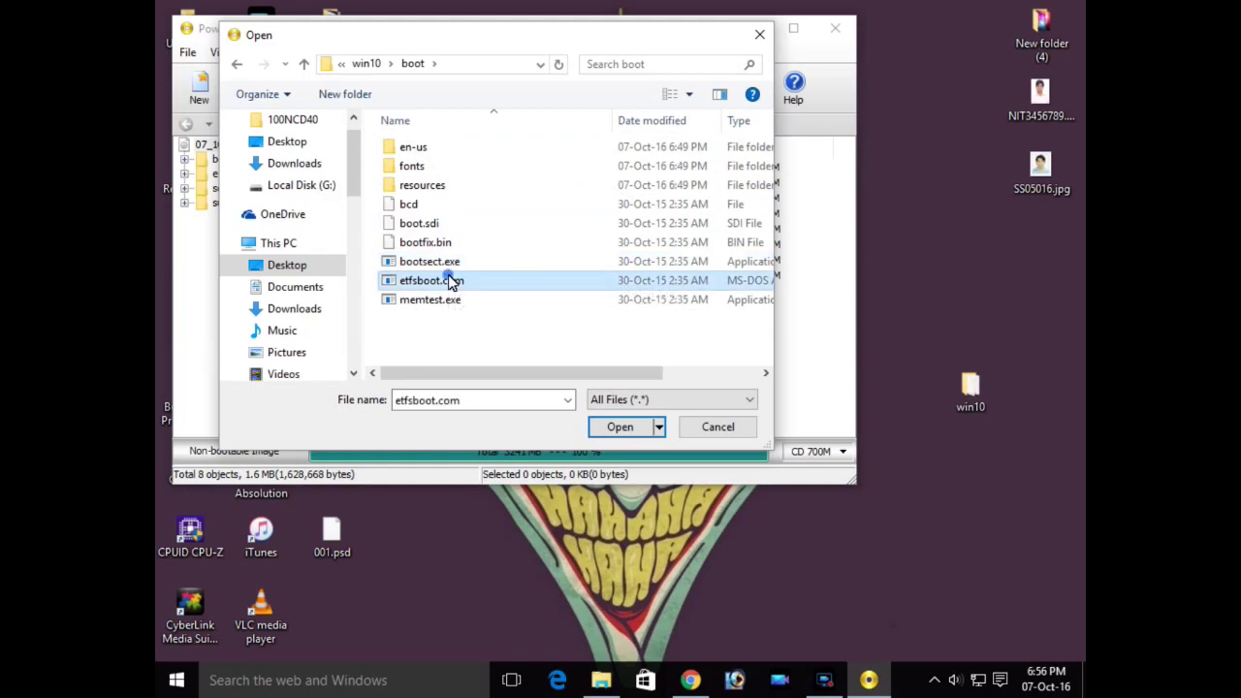
{"action": "left_click", "coordinate": [619, 428]}
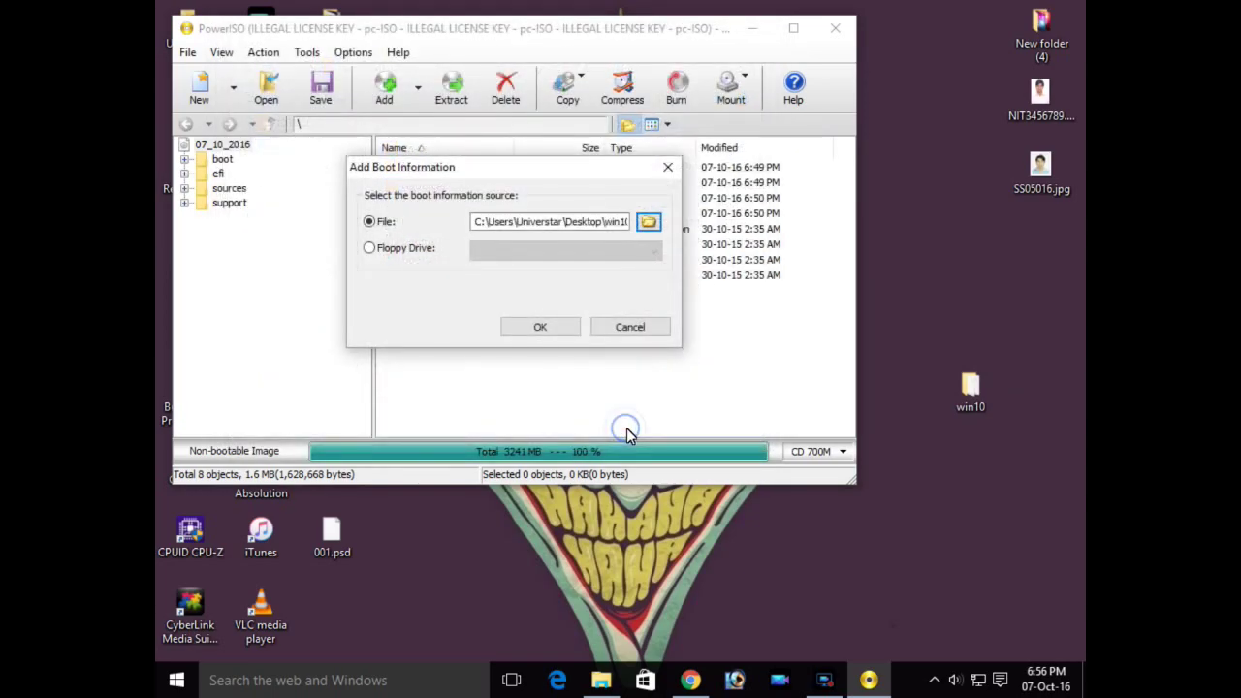
{"action": "left_click", "coordinate": [534, 330]}
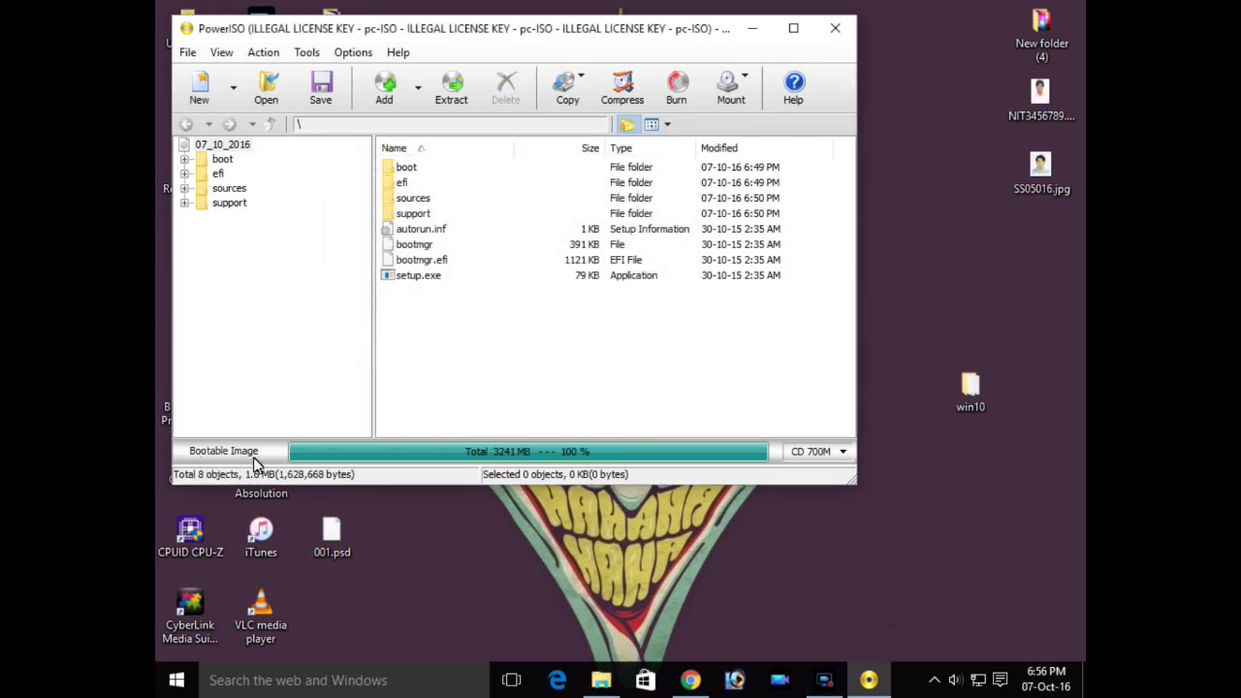
Save the image to the Desktop as New Image File.iso in Standard ISO format, and close PowerISO.
{"action": "left_click_drag", "start_coordinate": [644, 30], "coordinate": [718, 31]}
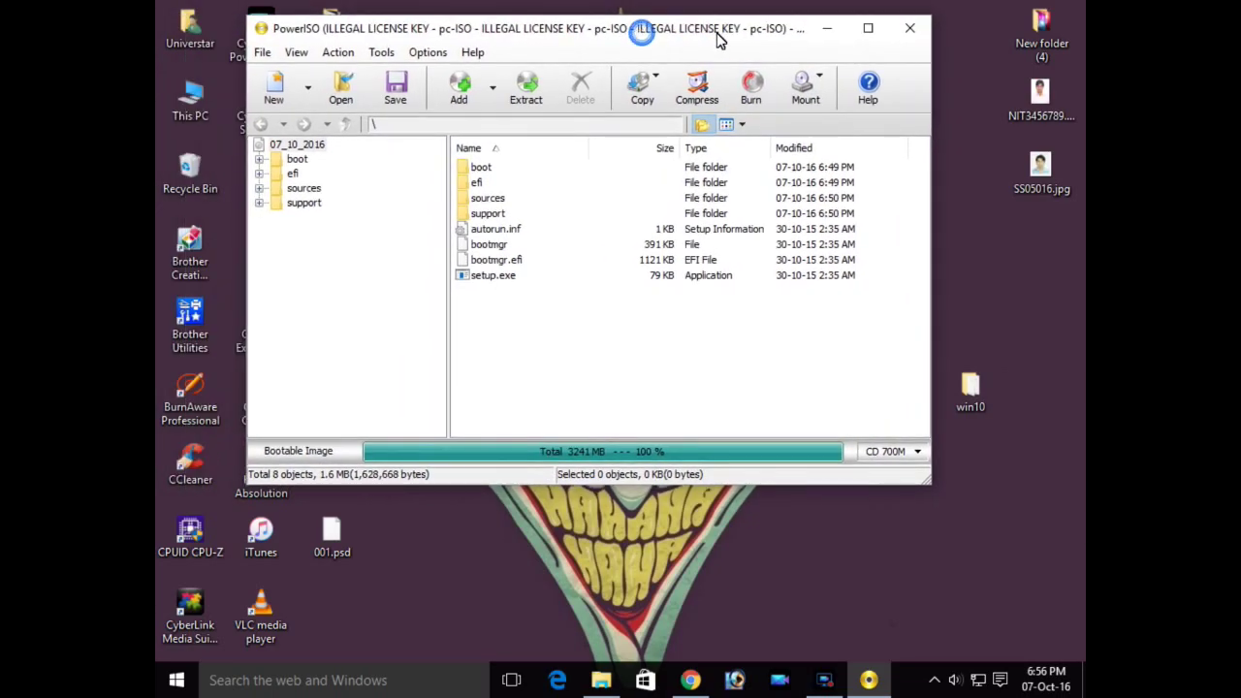
{"action": "left_click", "coordinate": [264, 52]}
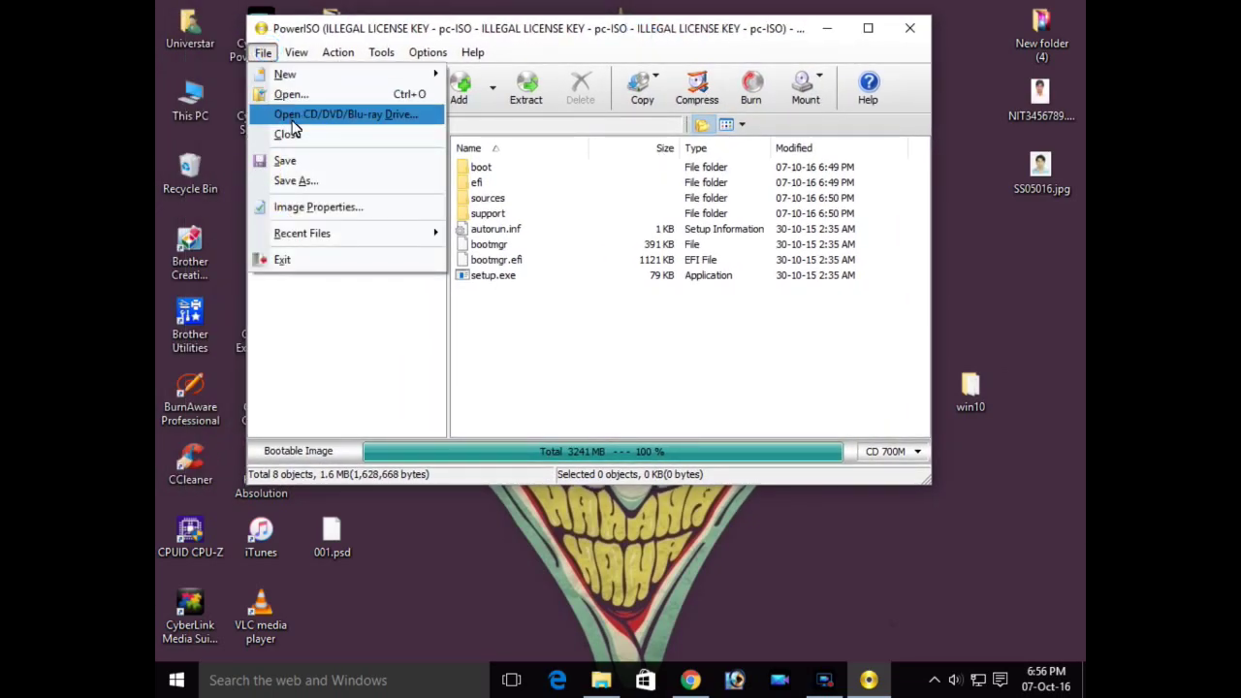
{"action": "left_click", "coordinate": [296, 181]}
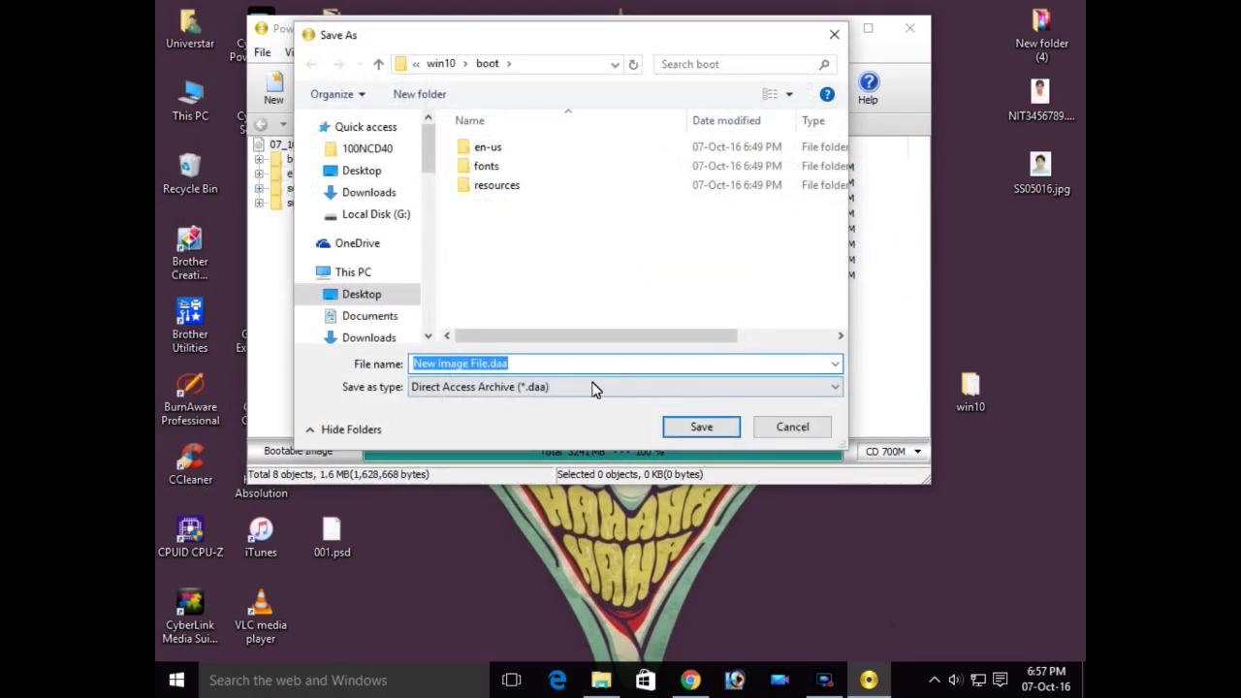
{"action": "left_click", "coordinate": [591, 387]}
{"action": "left_click", "coordinate": [587, 406]}
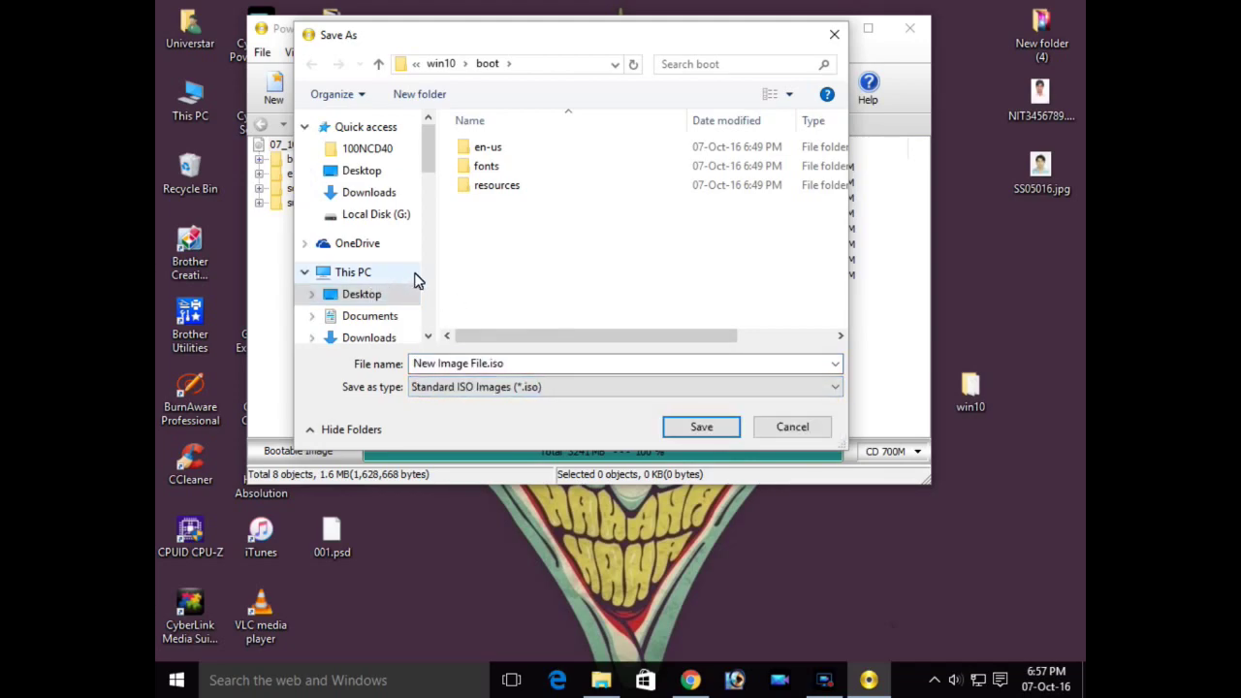
{"action": "scroll", "coordinate": [429, 160], "scroll_direction": "down", "scroll_amount": 1}
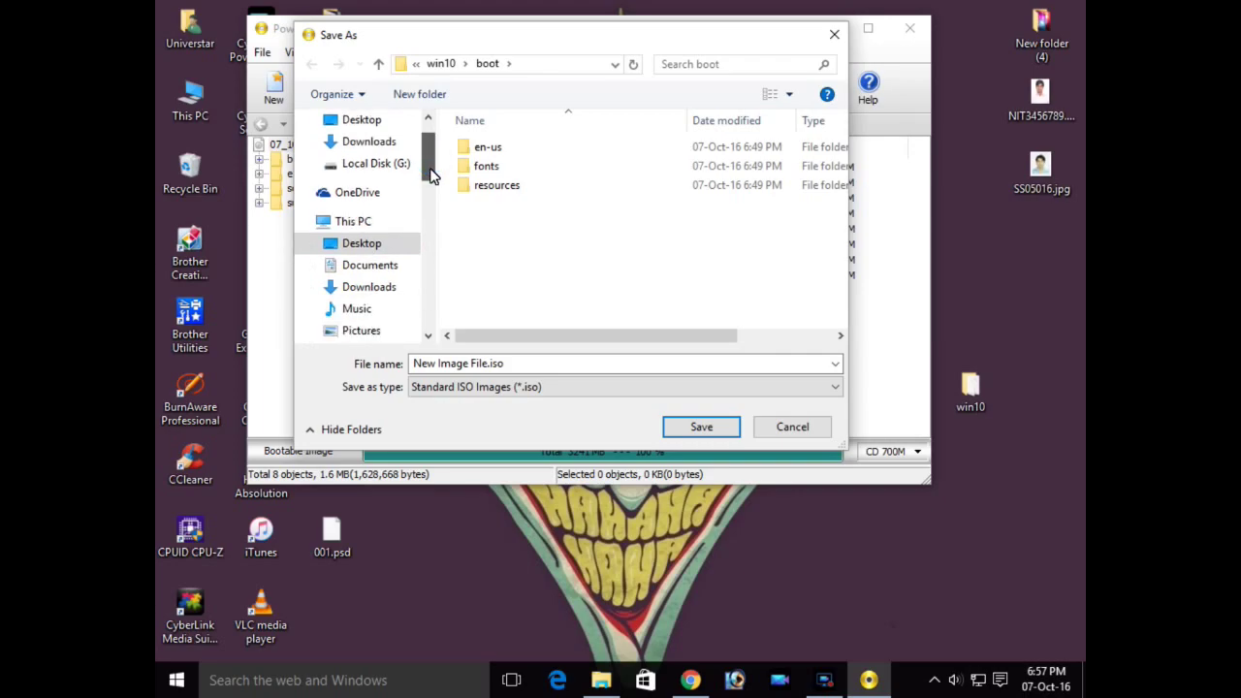
{"action": "scroll", "coordinate": [429, 156], "scroll_direction": "up", "scroll_amount": 1}
{"action": "left_click", "coordinate": [396, 175]}
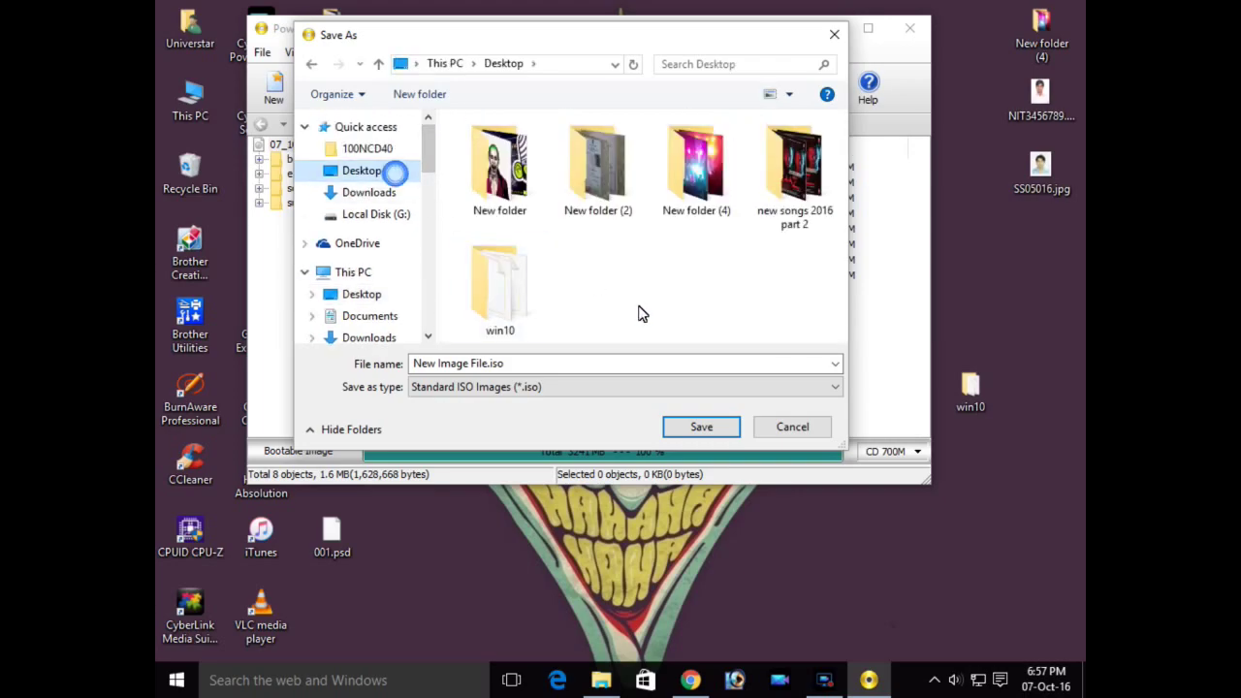
{"action": "left_click", "coordinate": [701, 427]}
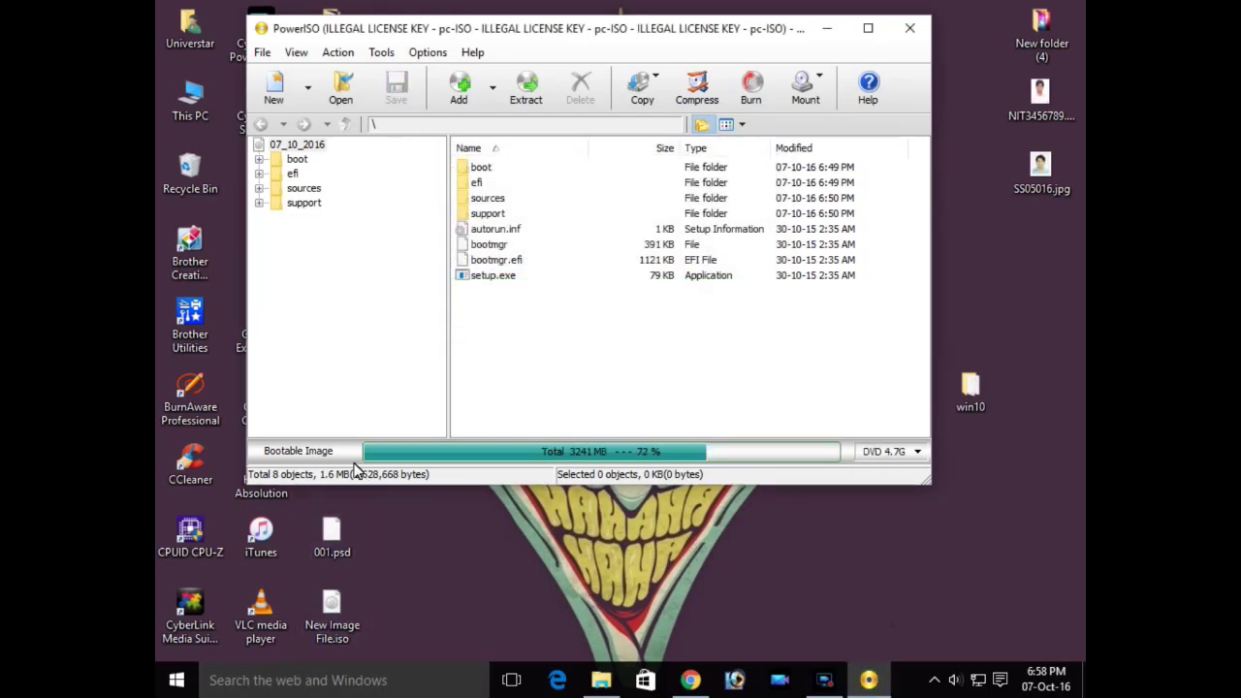
{"action": "left_click", "coordinate": [909, 27]}
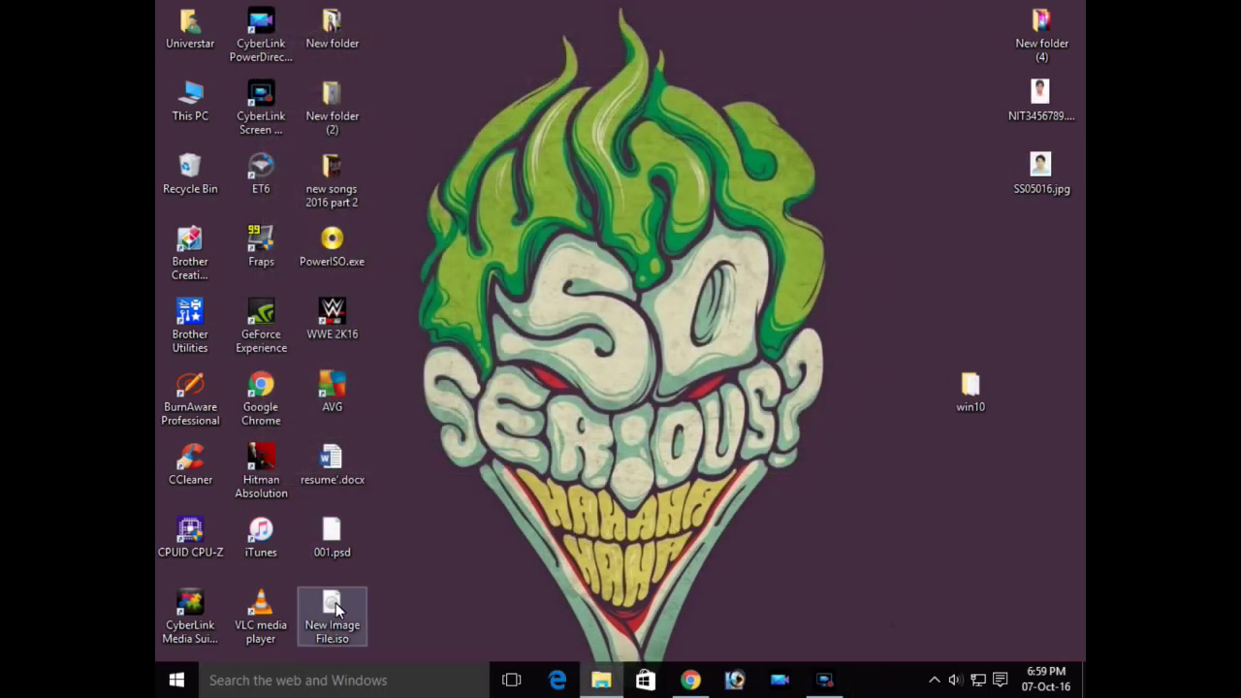
Move New Image File.iso to an empty area of the desktop and open it with PowerISO, dismissing the registration prompt.
{"action": "left_click_drag", "start_coordinate": [339, 610], "coordinate": [897, 252]}
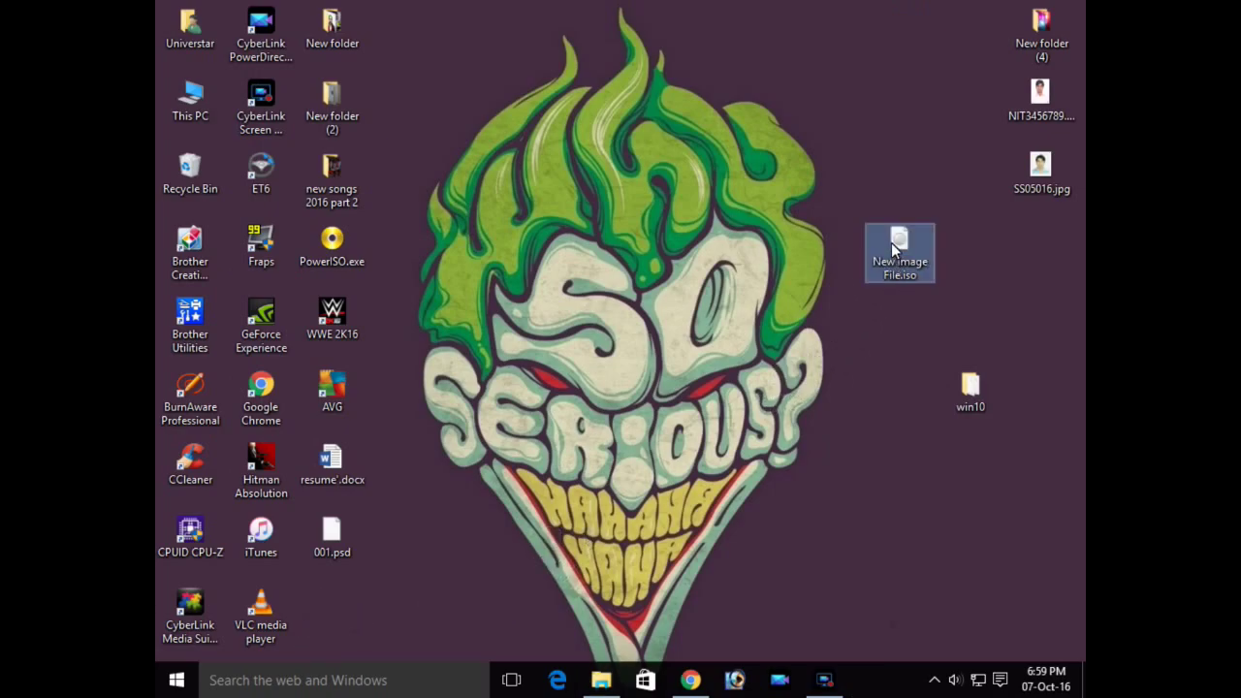
{"action": "right_click", "coordinate": [890, 243]}
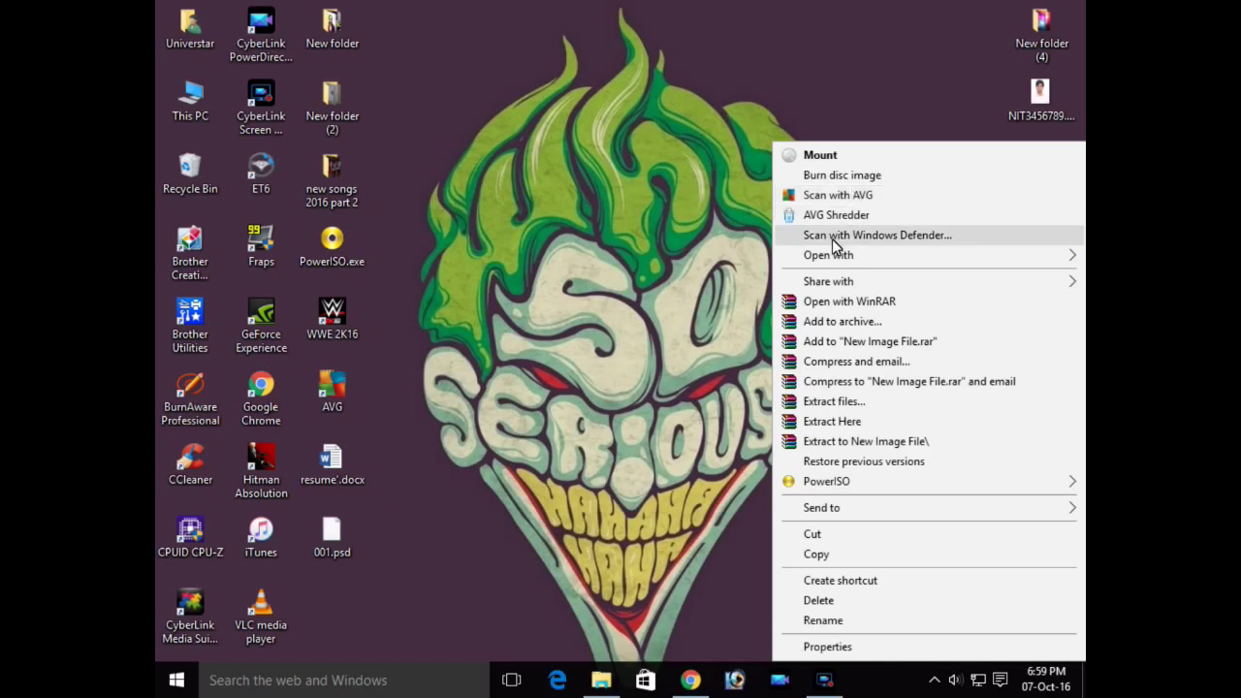
{"action": "mouse_move", "coordinate": [822, 484]}
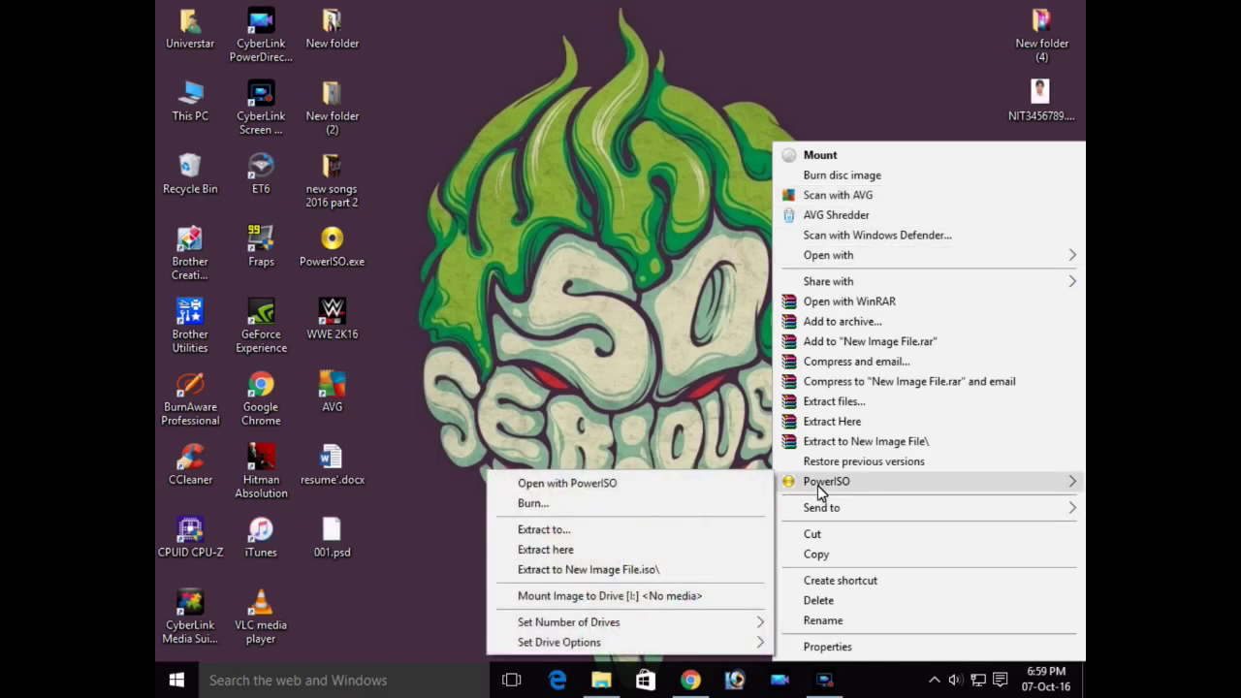
{"action": "left_click", "coordinate": [744, 484]}
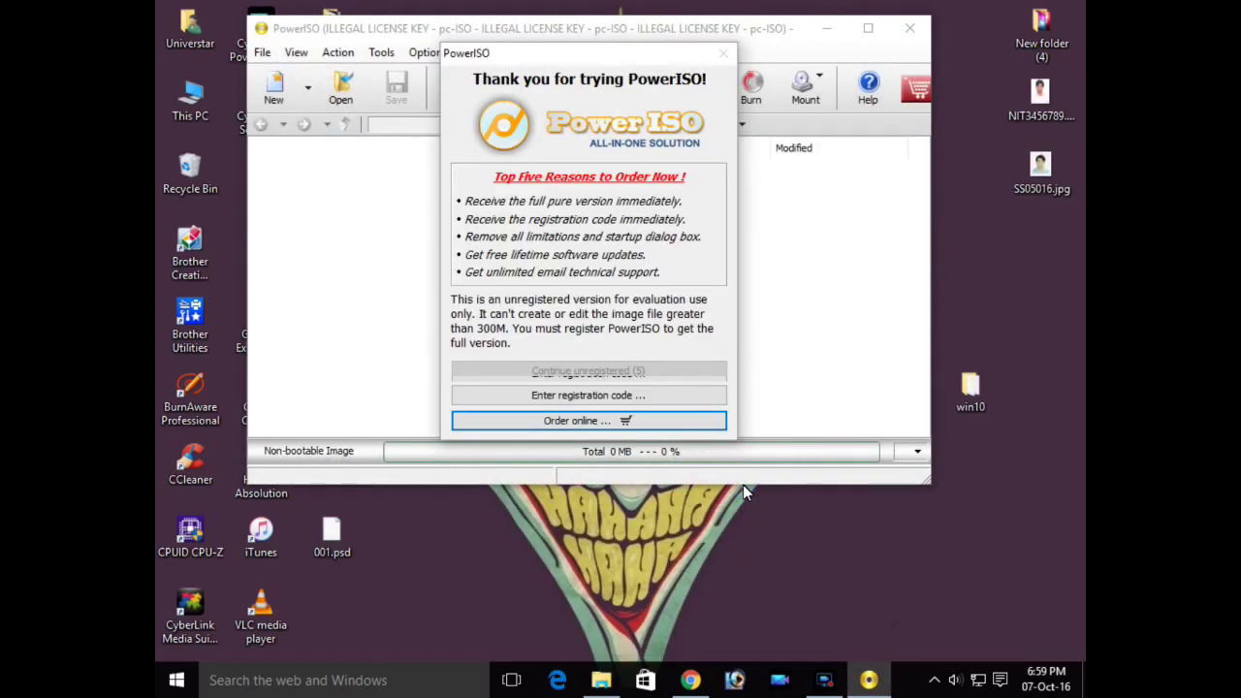
{"action": "left_click", "coordinate": [662, 394]}
{"action": "left_click", "coordinate": [767, 167]}
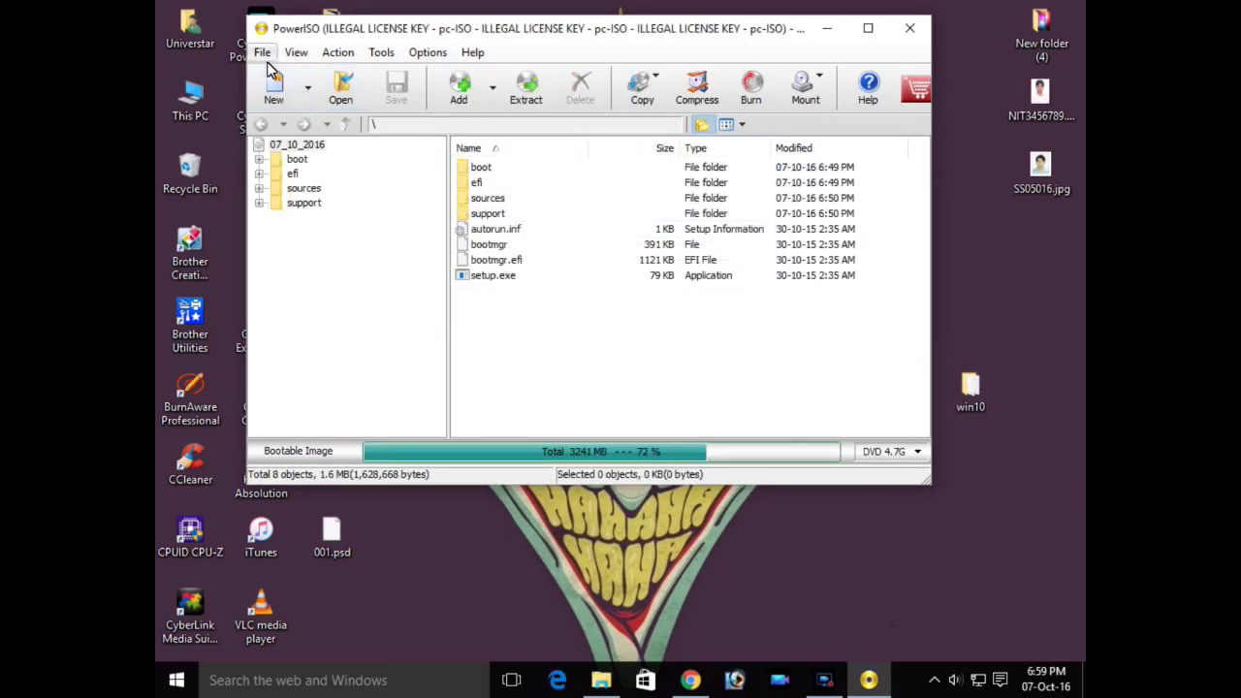
Open the Create Bootable USB Drive tool, allowing PowerISO to run as administrator.
{"action": "left_click", "coordinate": [345, 55]}
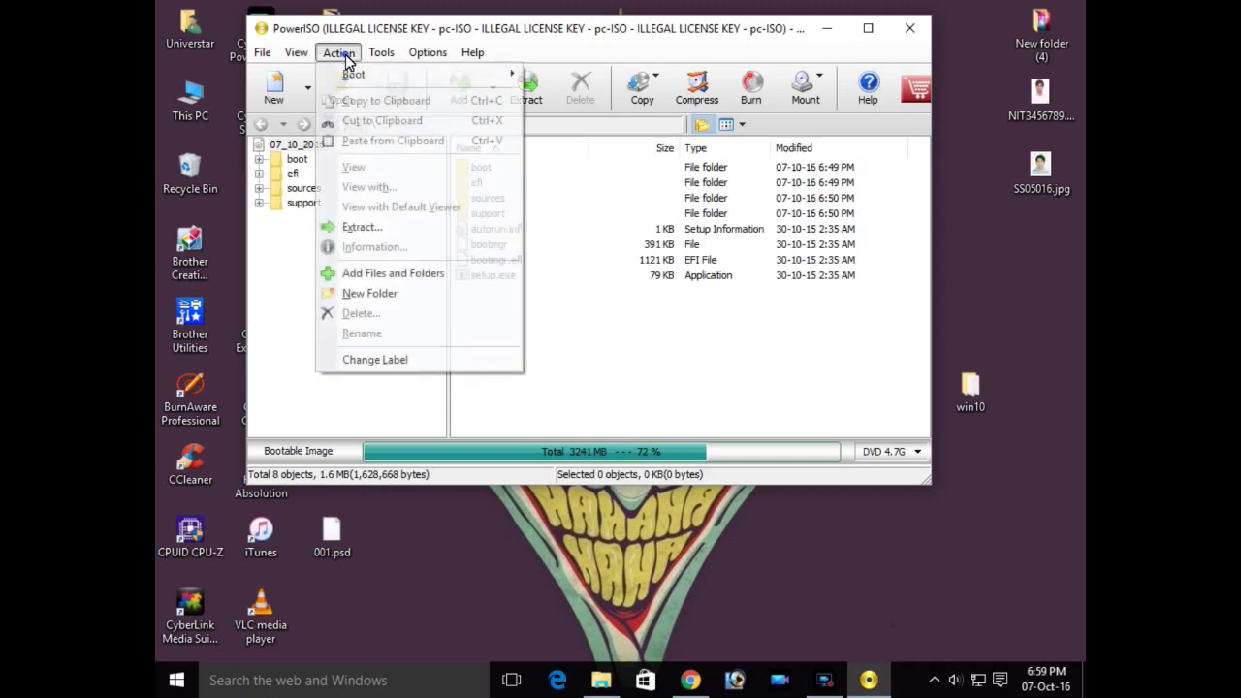
{"action": "mouse_move", "coordinate": [378, 53]}
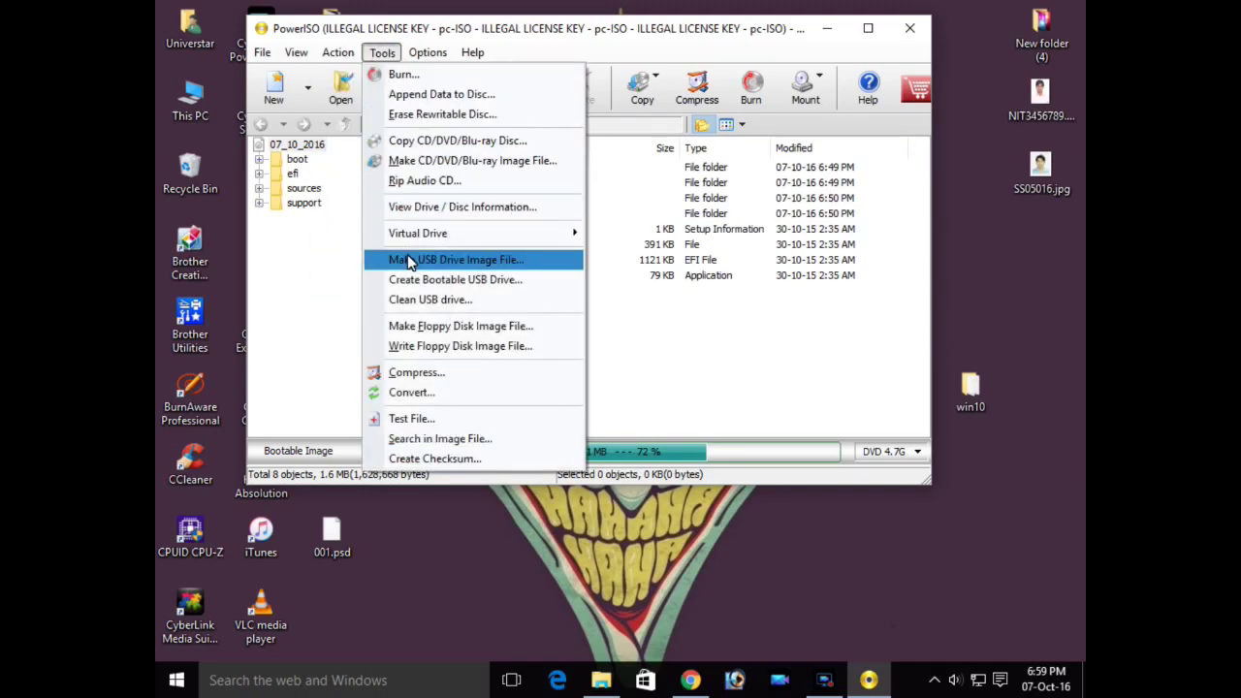
{"action": "left_click", "coordinate": [492, 281]}
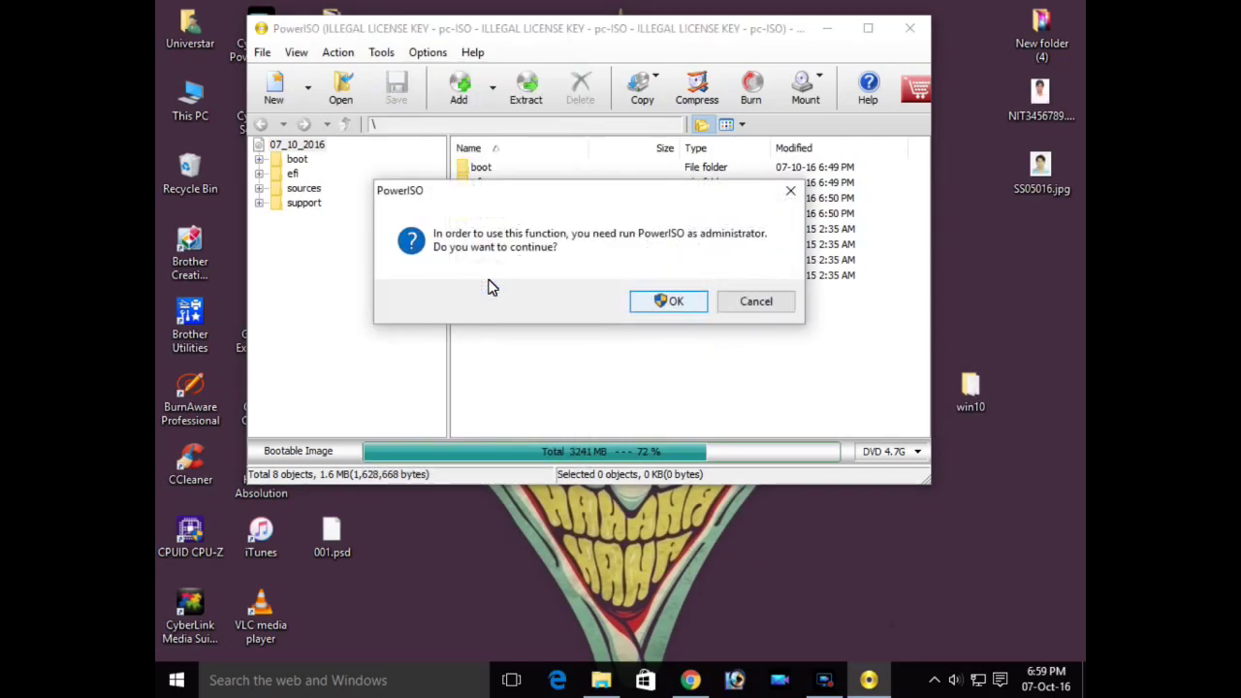
{"action": "left_click", "coordinate": [671, 301]}
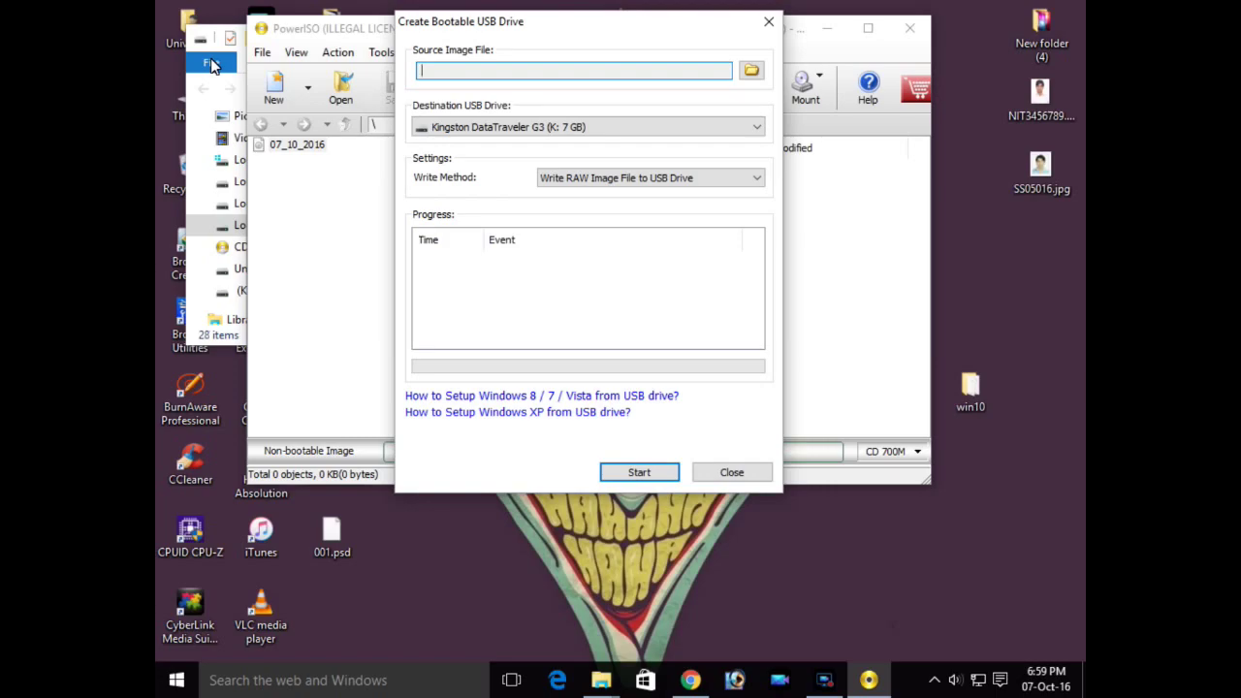
Choose New Image File.iso from the Desktop as the source image for the bootable USB drive.
{"action": "left_click", "coordinate": [751, 70]}
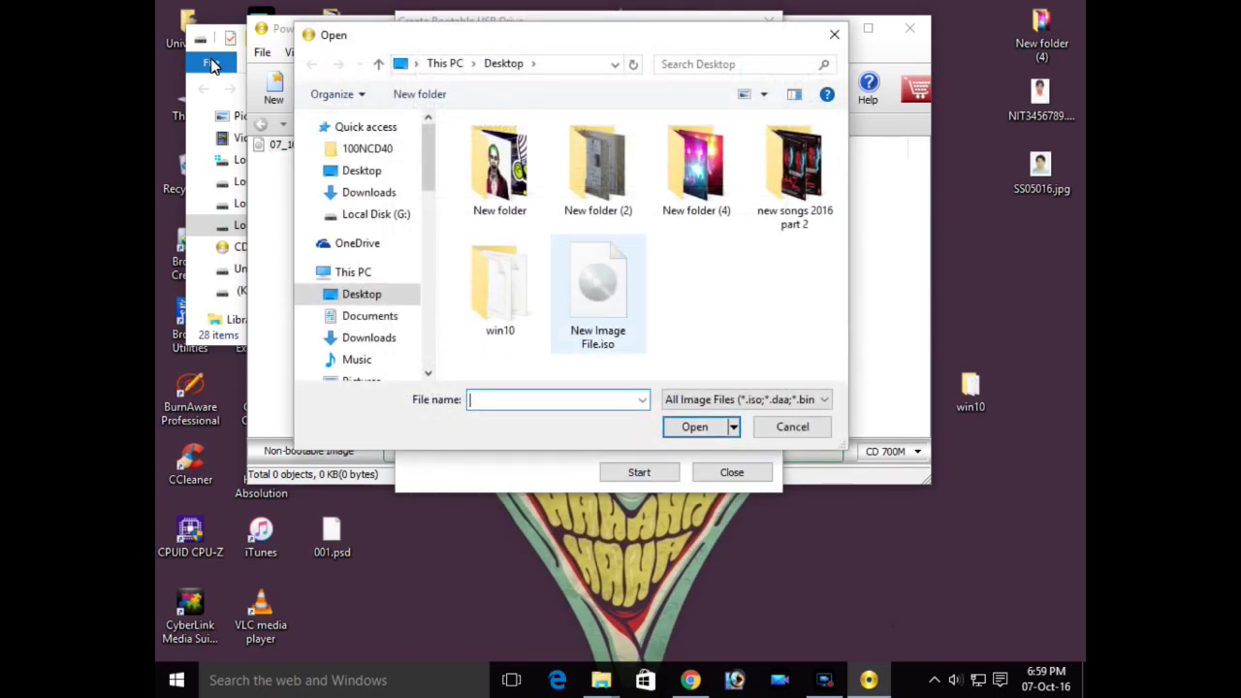
{"action": "left_click", "coordinate": [597, 291]}
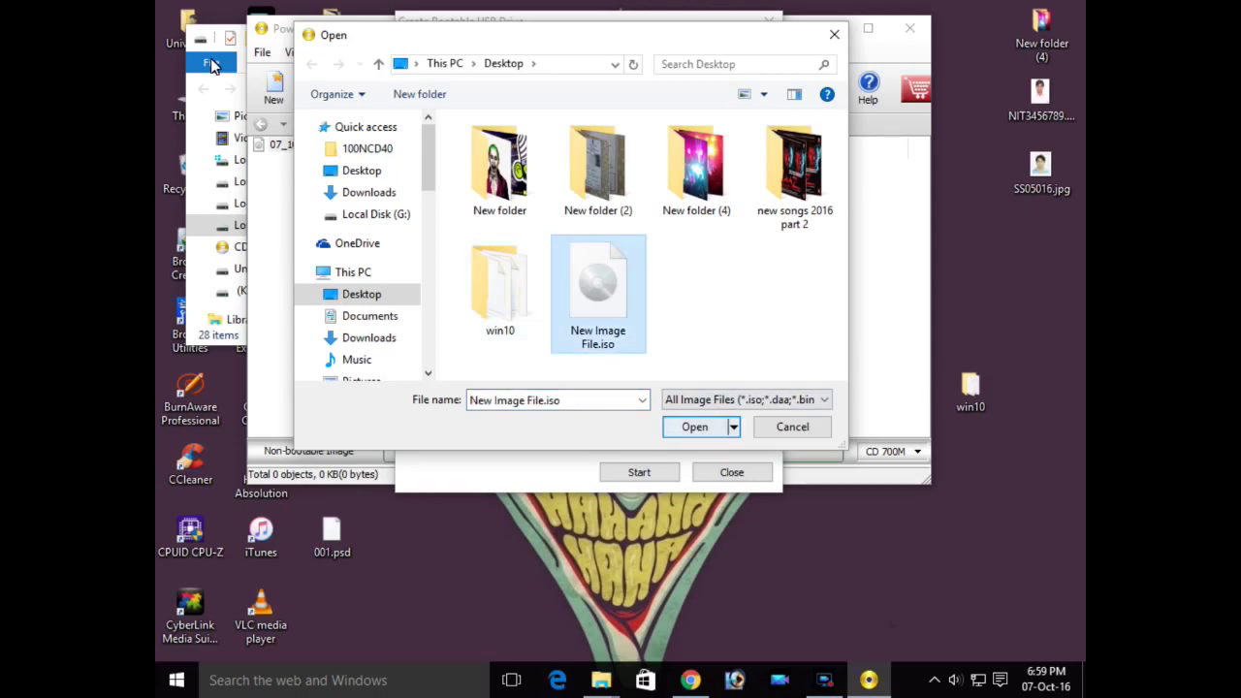
{"action": "key", "text": "Return"}
{"action": "key", "text": "Tab"}
{"action": "key", "text": "Tab"}
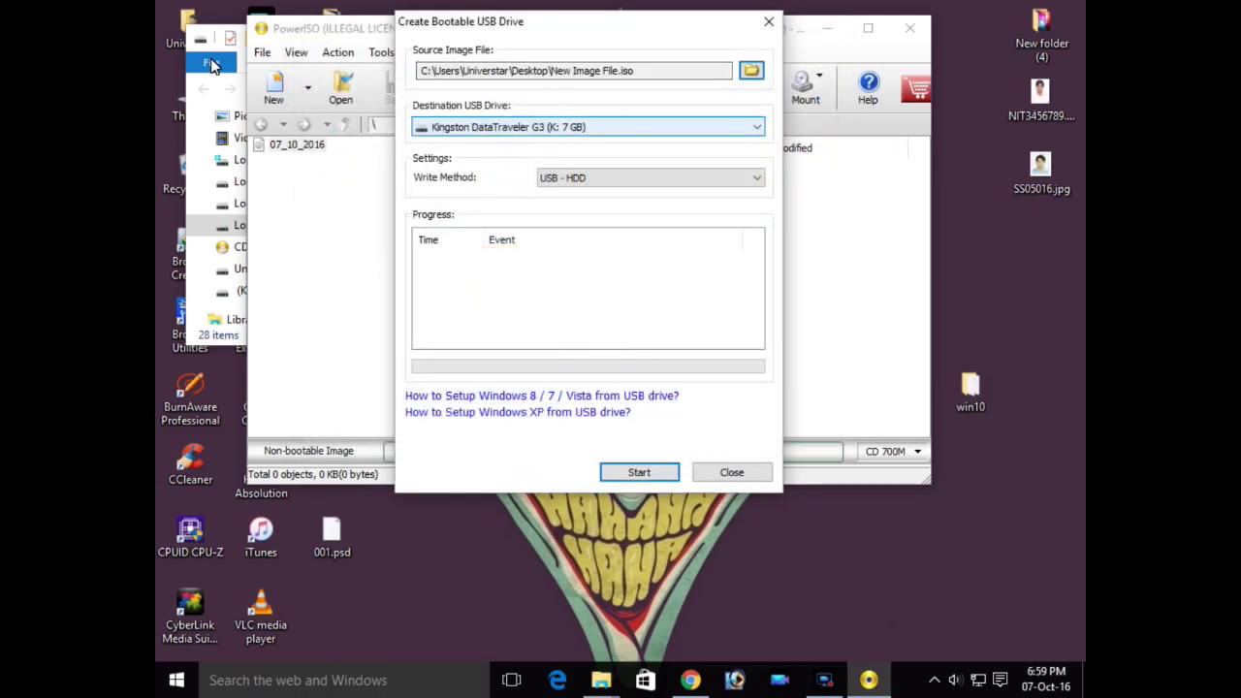
Select Kingston DataTraveler G3 (K: 7 GB) as the destination drive and start writing the image, agreeing to overwrite all its data.
{"action": "key", "text": "alt+Down"}
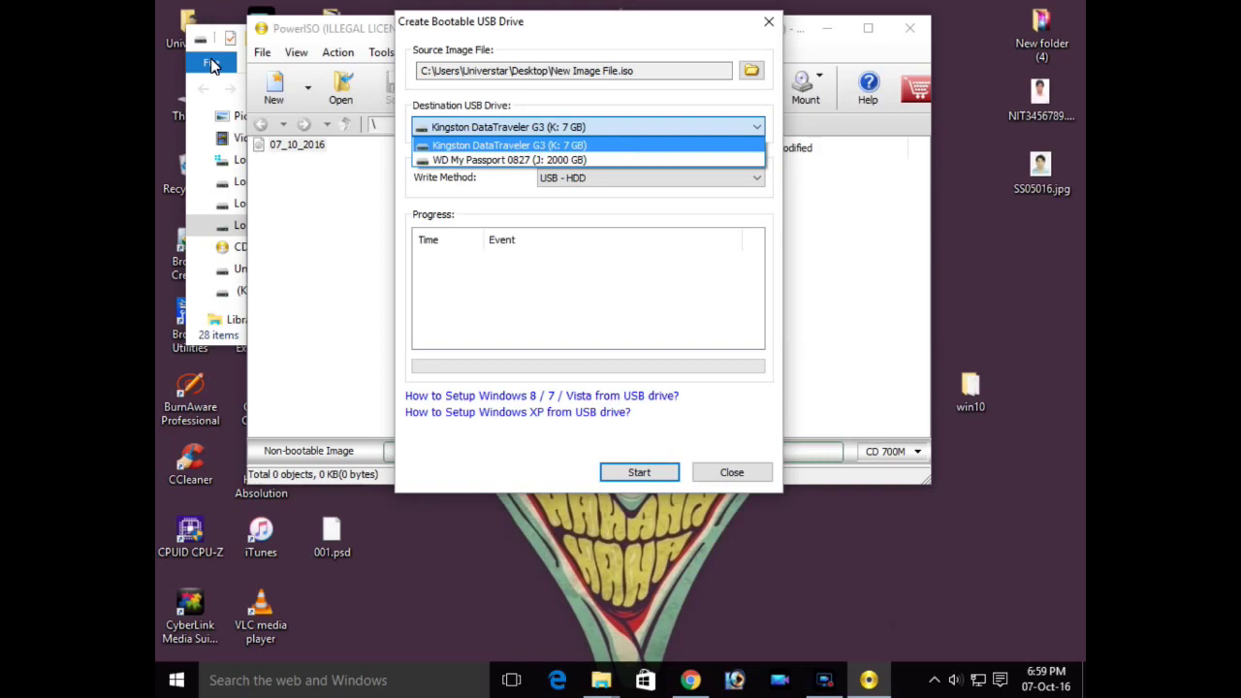
{"action": "key", "text": "Return"}
{"action": "key", "text": "Tab"}
{"action": "key", "text": "Return"}
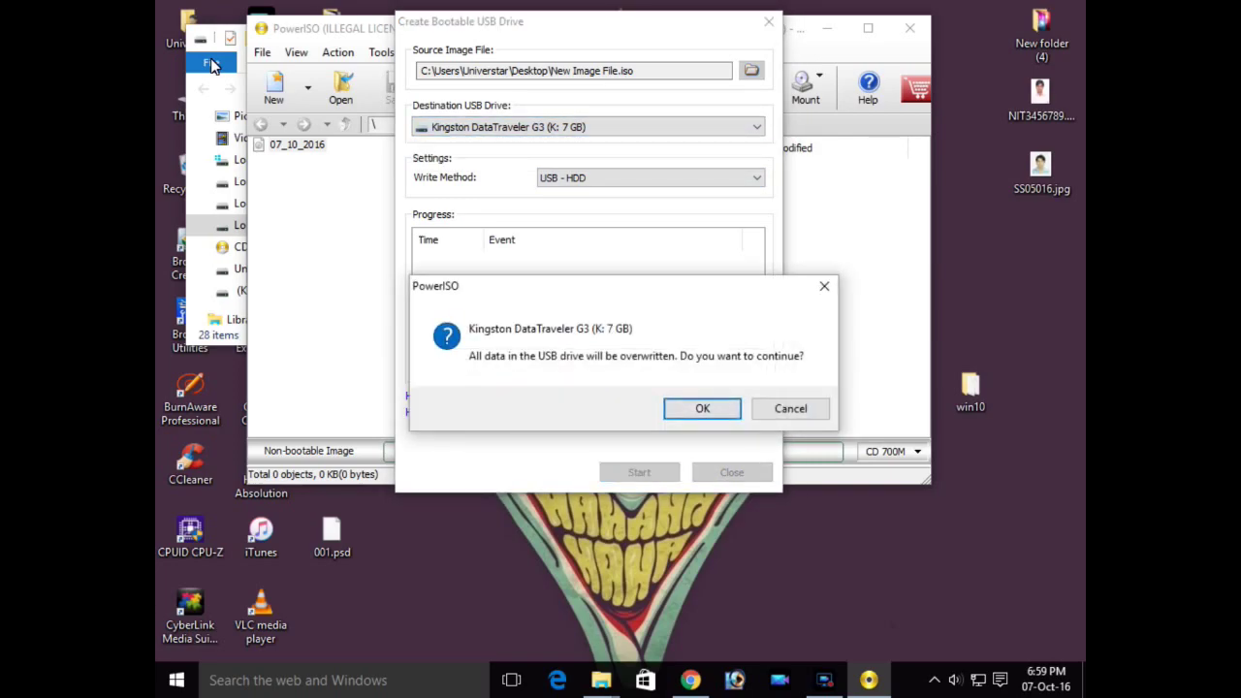
{"action": "key", "text": "Return"}
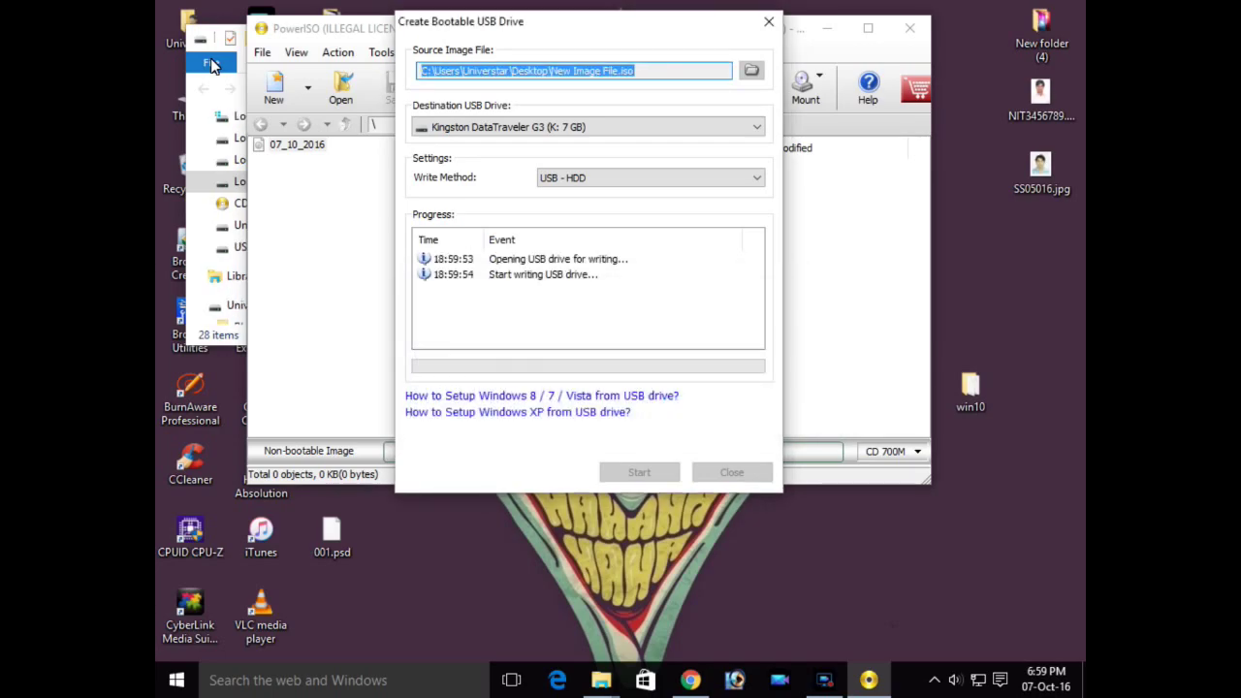
{"action": "left_click_drag", "start_coordinate": [619, 27], "coordinate": [638, 45]}
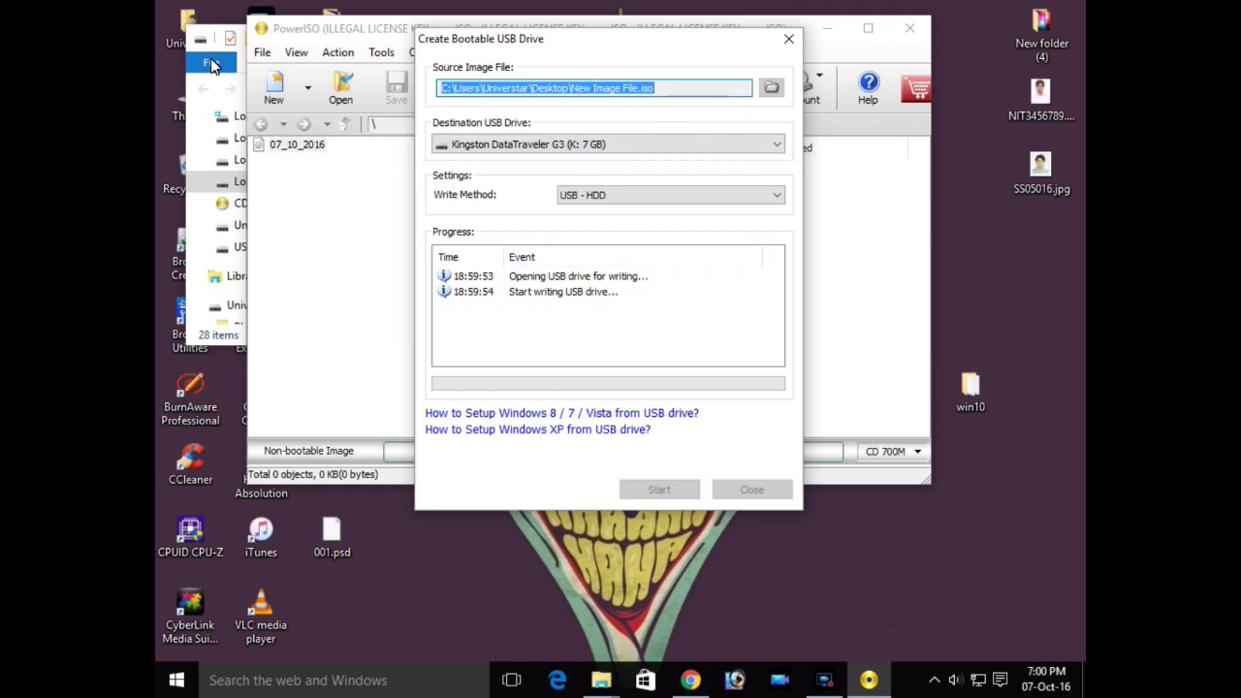
{"action": "left_click", "coordinate": [824, 679]}
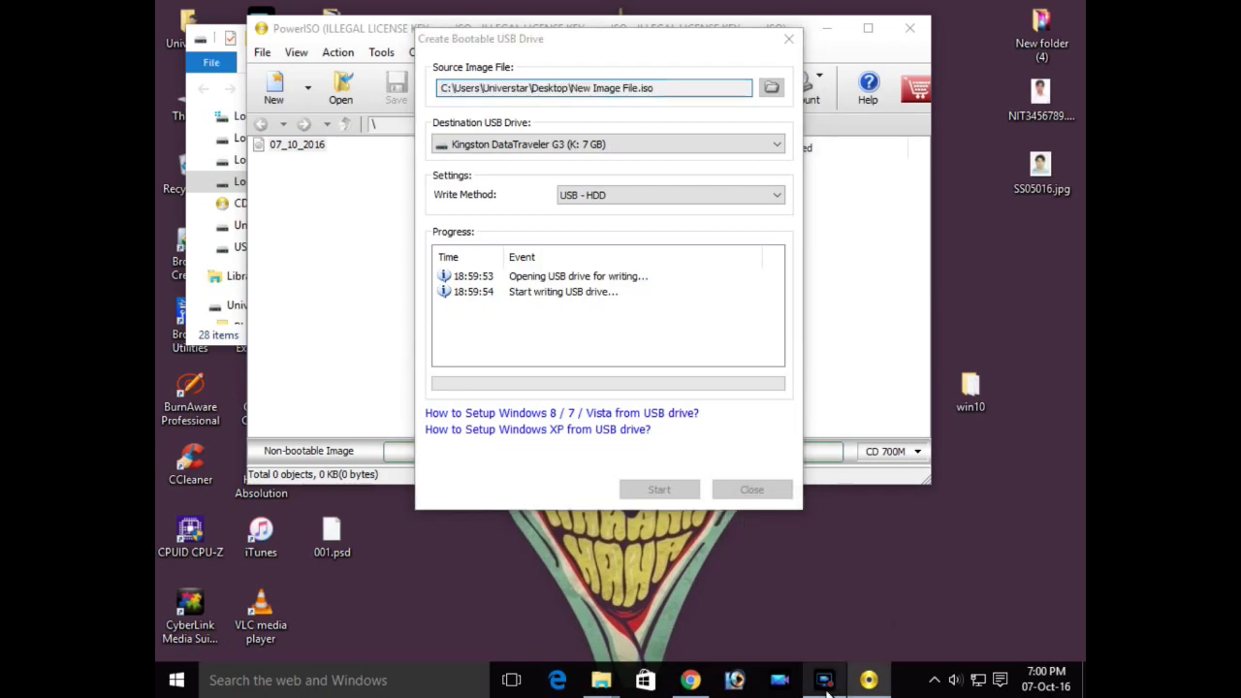
{"action": "left_click", "coordinate": [713, 347]}
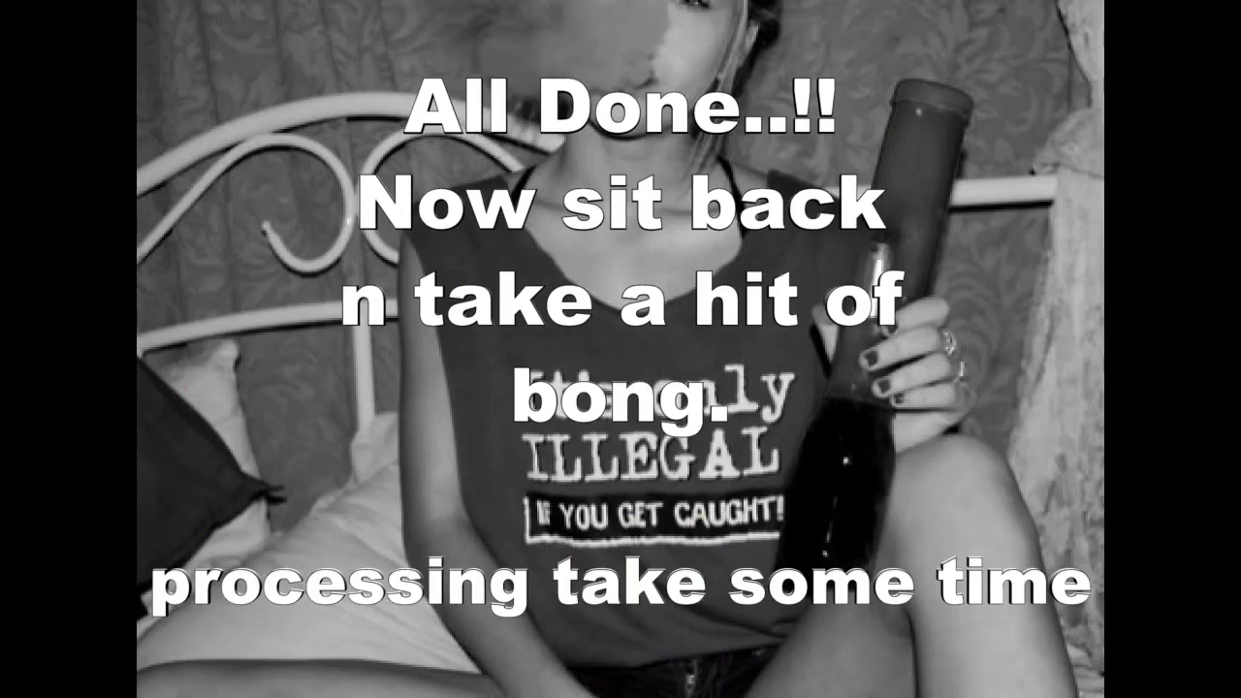